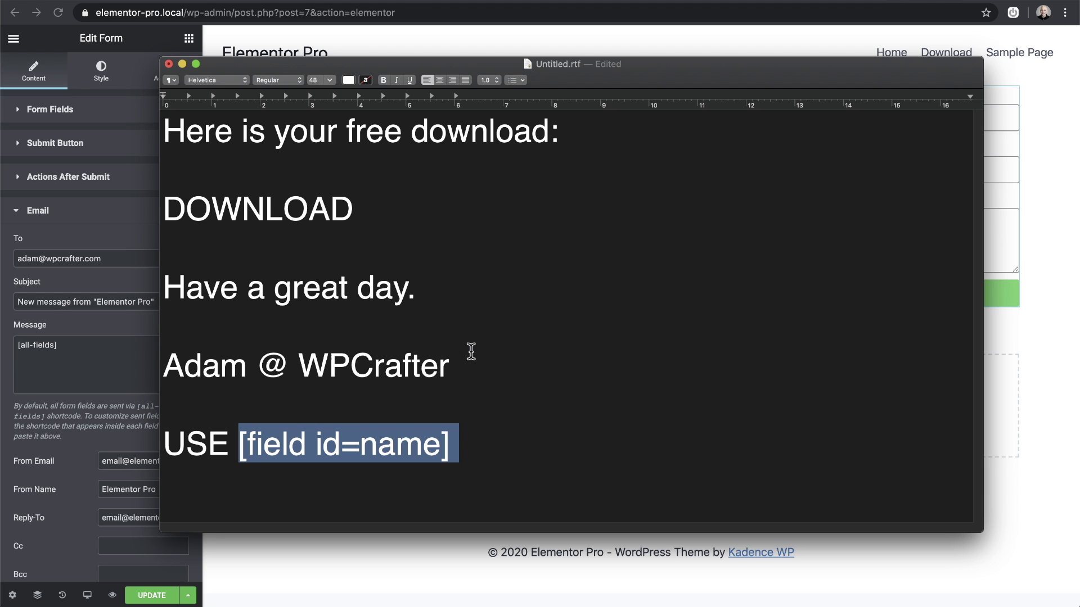
left_click(471, 352)
left_click(169, 125)
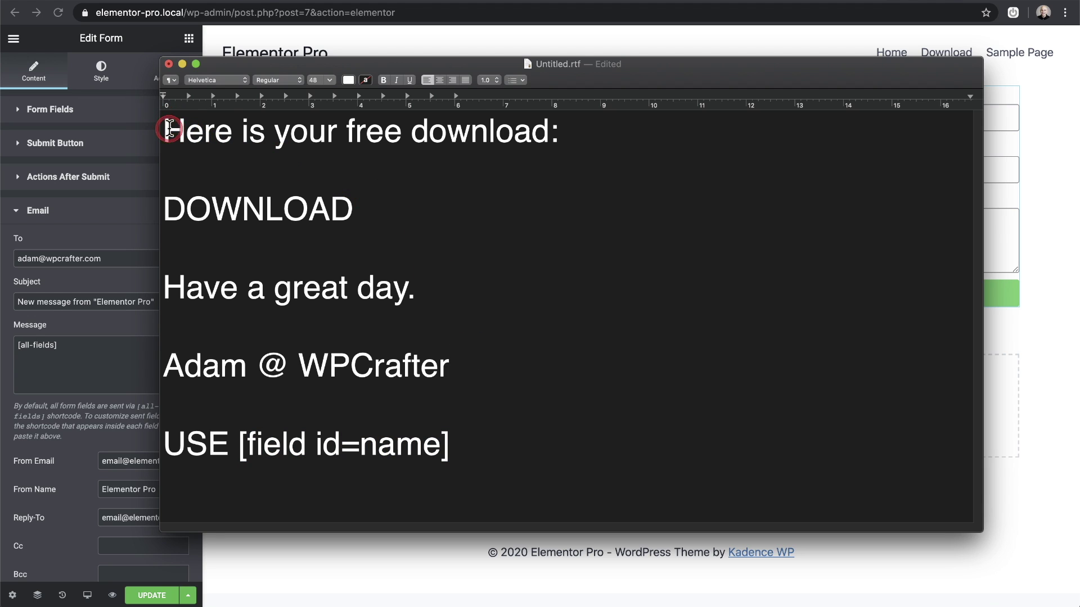
left_click_drag(169, 128, 645, 113)
left_click_drag(353, 209, 168, 203)
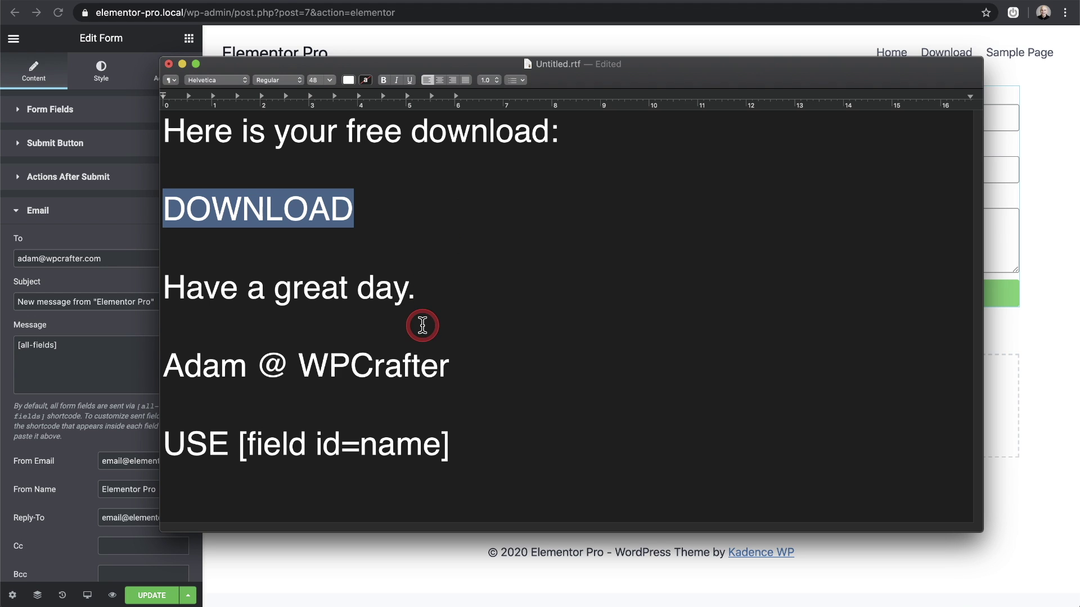
left_click_drag(421, 287, 163, 288)
left_click_drag(482, 449, 246, 441)
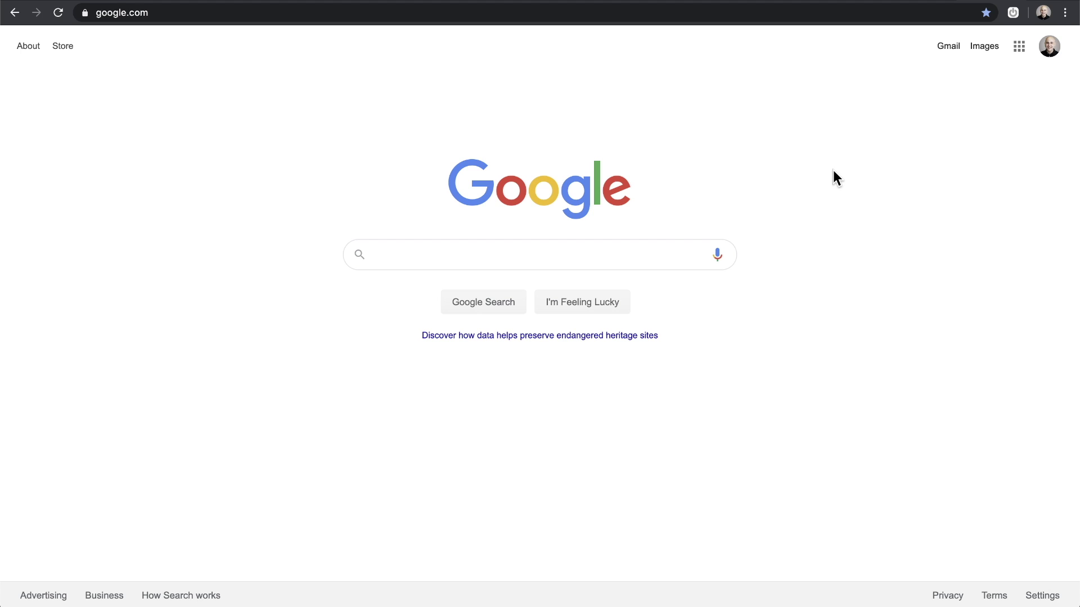
Step: Search Google for "html link" and open the HTML Links Hyperlinks page on W3Schools
left_click(457, 257)
type("html link")
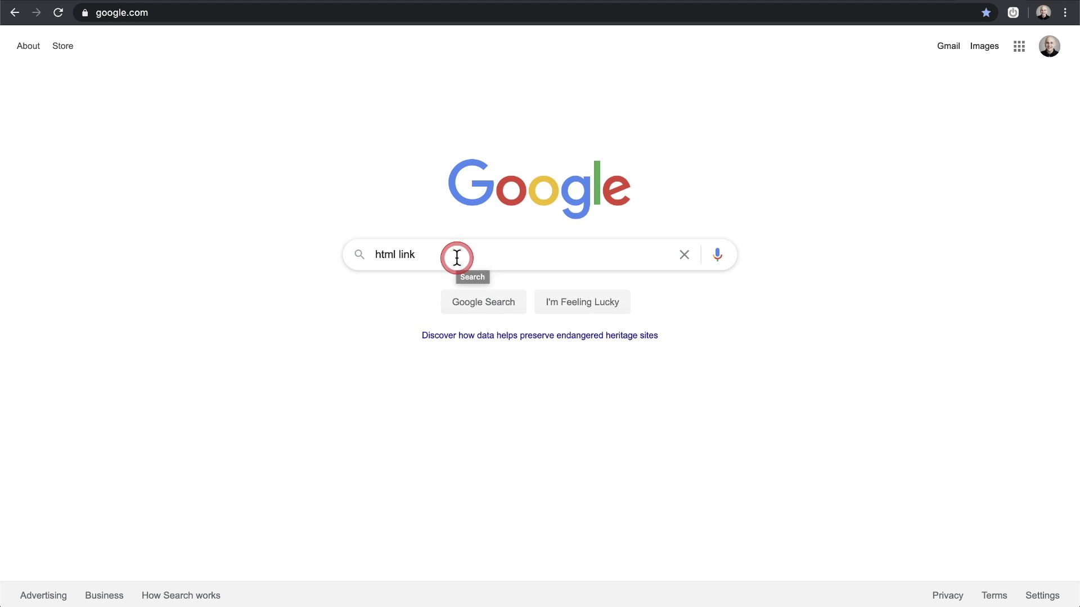
left_click(484, 302)
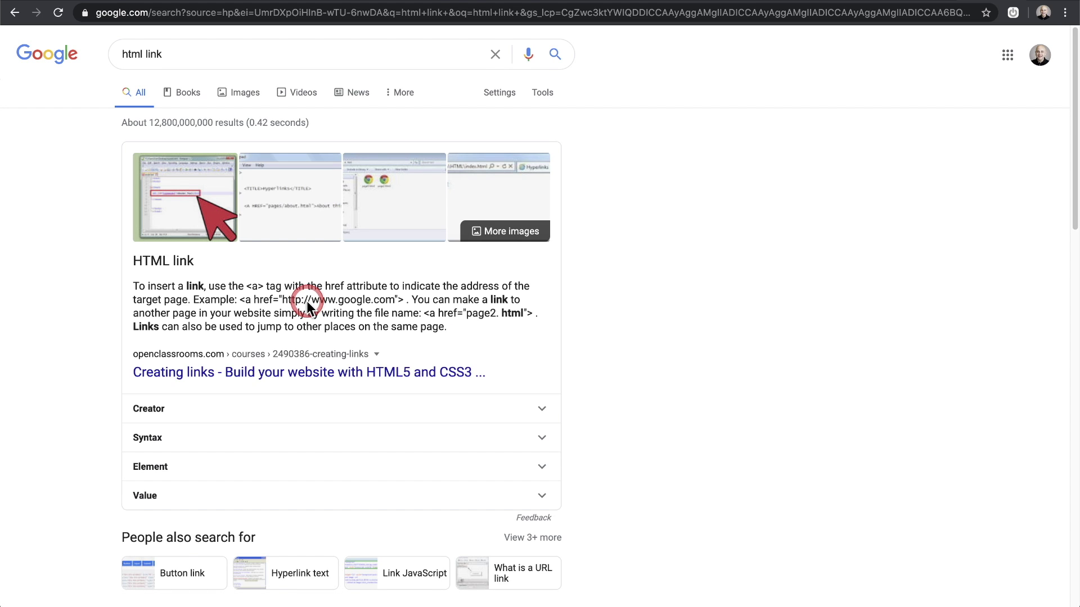
scroll(307, 302, "down", 6)
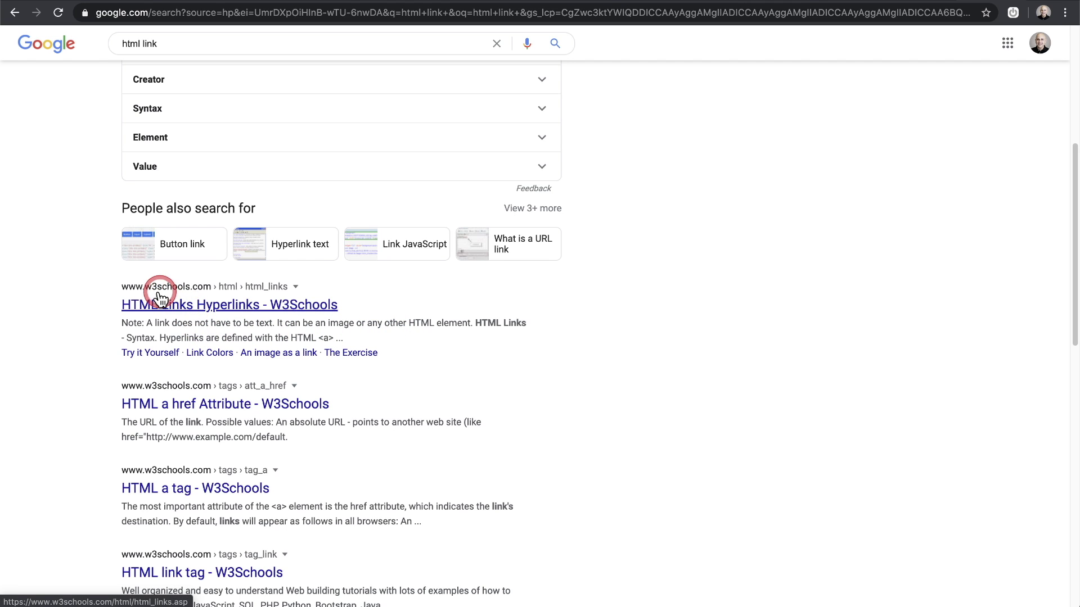
left_click(204, 297)
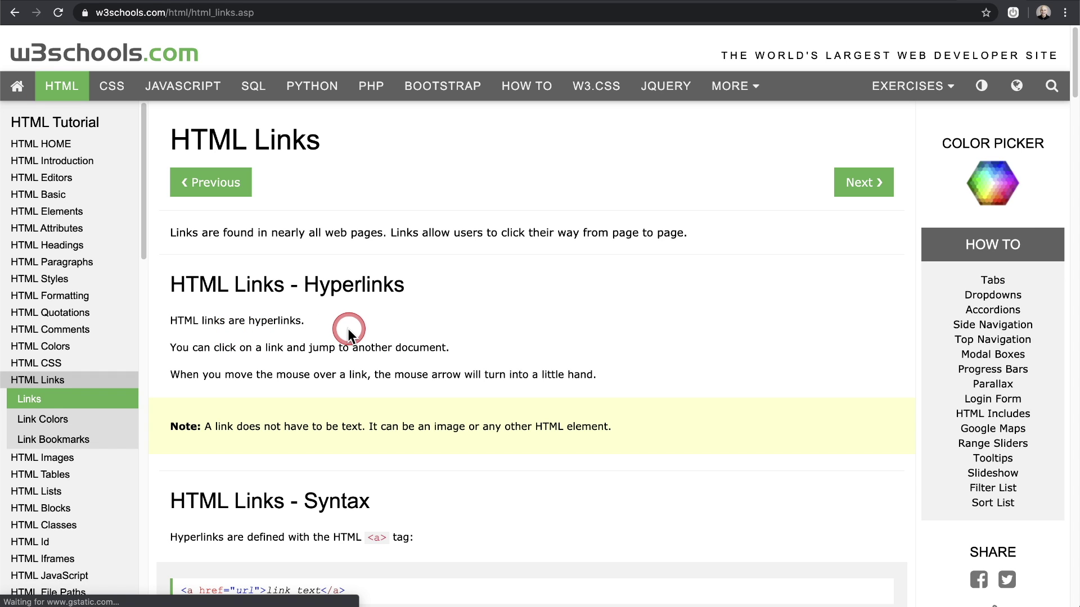
Step: Copy the HTML link syntax example <a href="url">link text</a> from the HTML Links - Syntax section
scroll(349, 332, "down", 5)
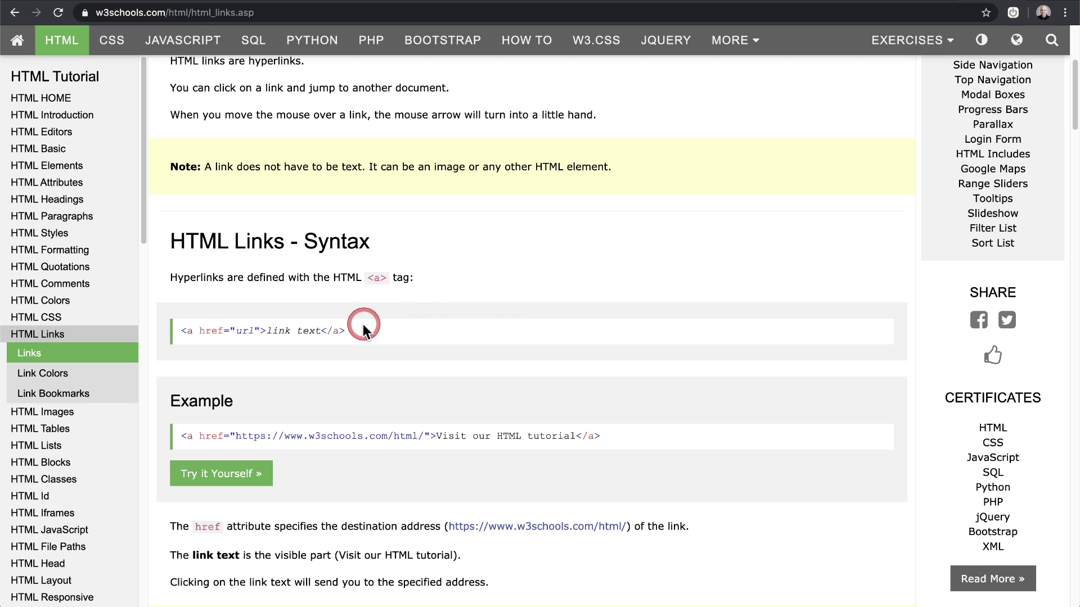
left_click_drag(351, 332, 182, 330)
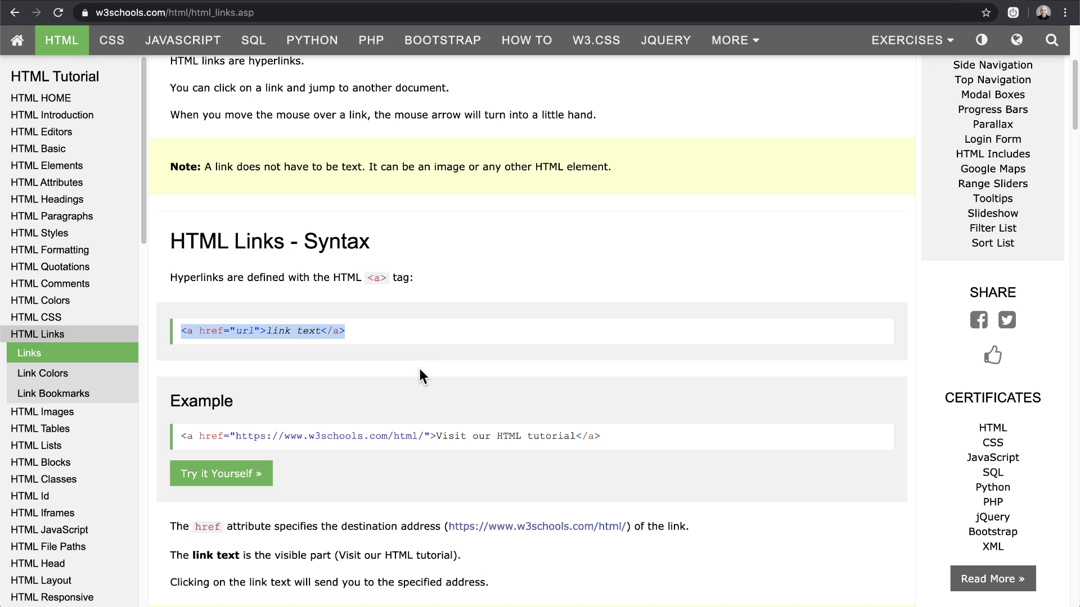
left_click(307, 362)
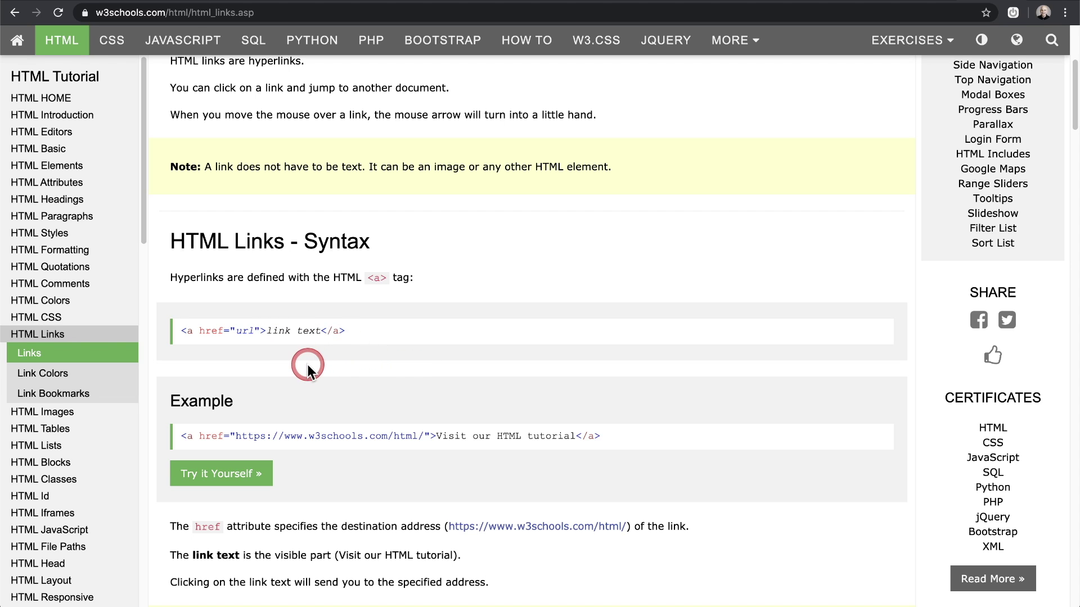
left_click_drag(234, 332, 251, 327)
left_click_drag(249, 326, 177, 331)
key("super+c")
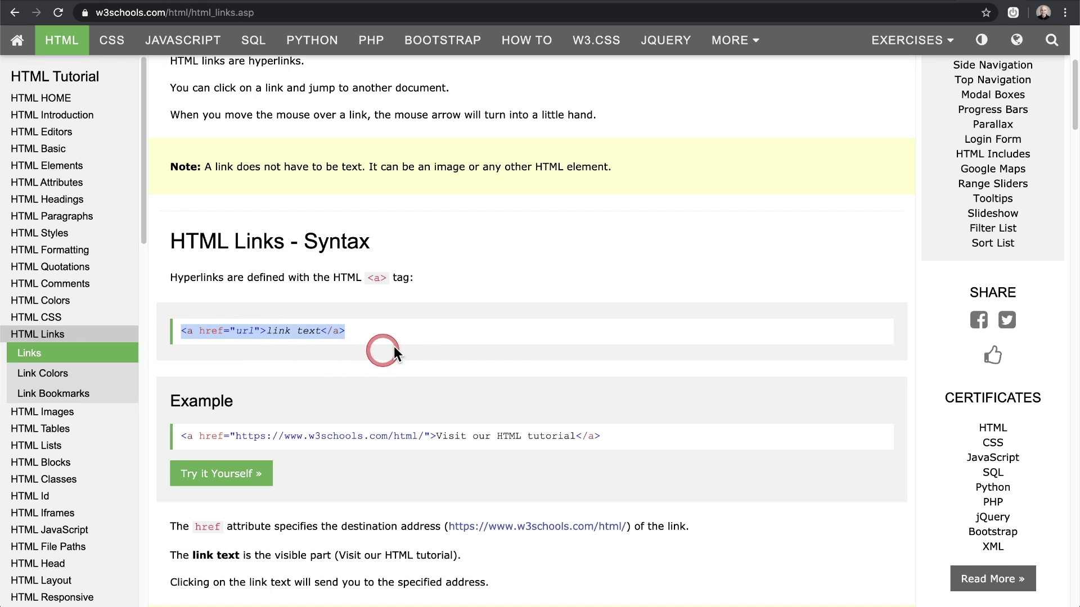
Step: In Untitled.rtf, paste the link tag after DOWNLOAD and replace its link text with DOWNLOAD
key("super+Tab")
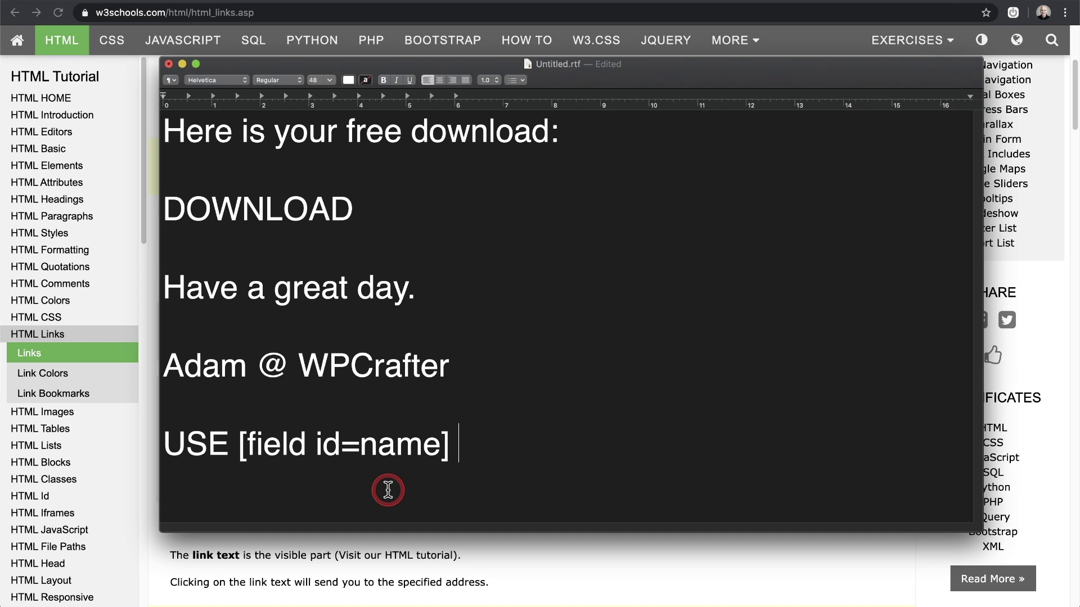
left_click(372, 202)
key("super+v")
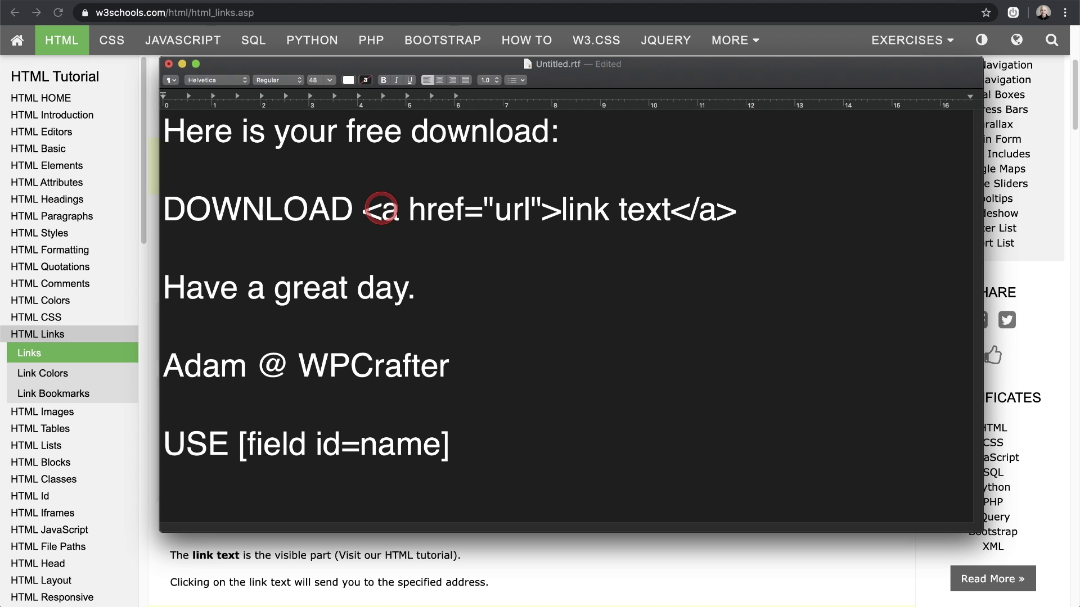
left_click(351, 208)
left_click_drag(351, 207, 669, 209)
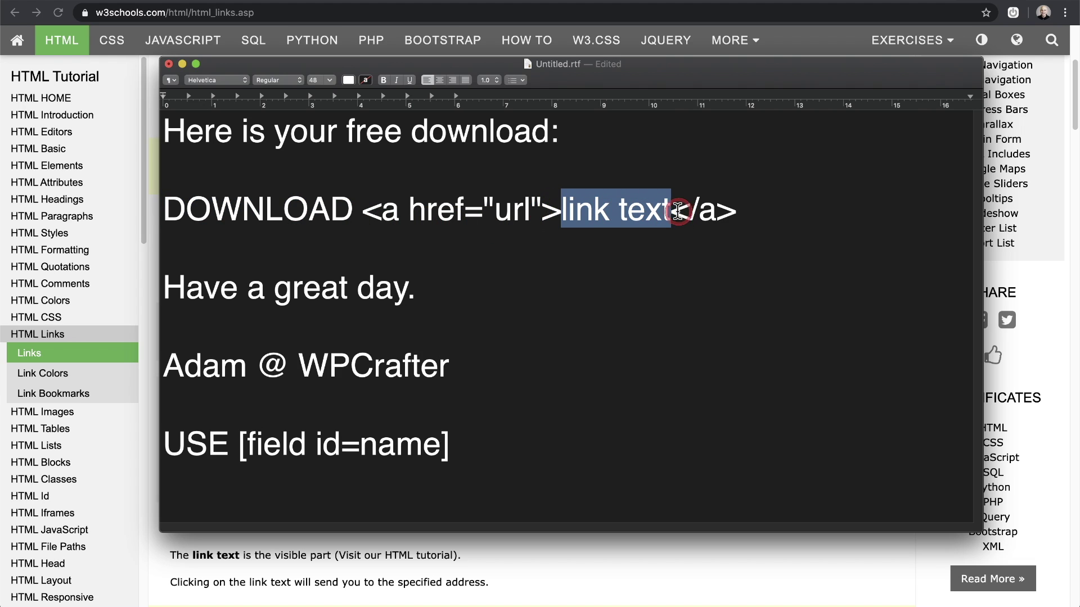
type("DOWNLOAD")
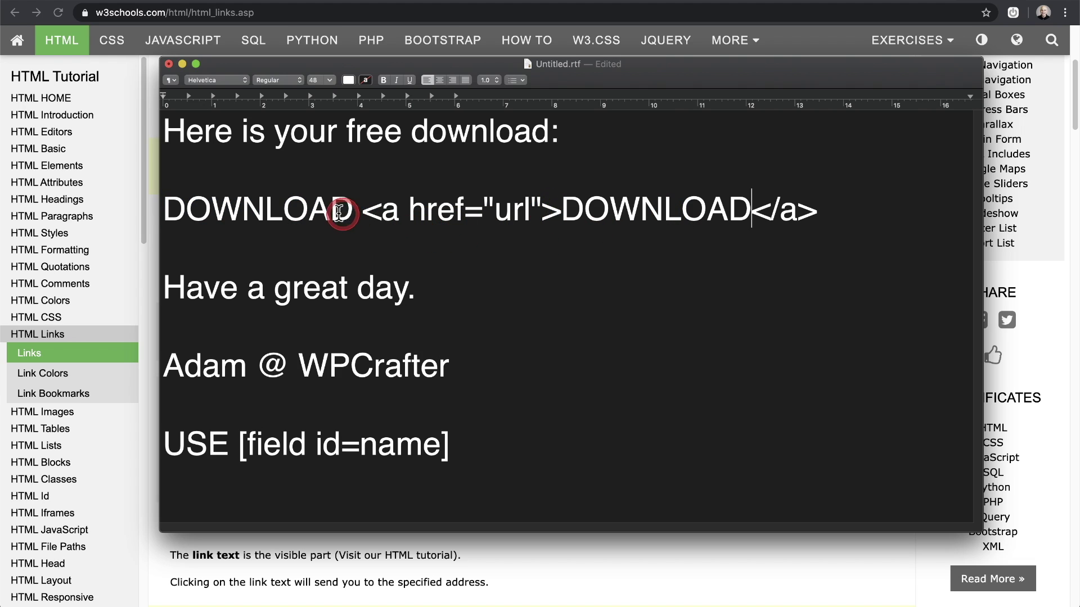
Step: Delete the plain word DOWNLOAD in front of the link tag and select the tag's url placeholder
left_click_drag(363, 210, 174, 209)
key("BackSpace")
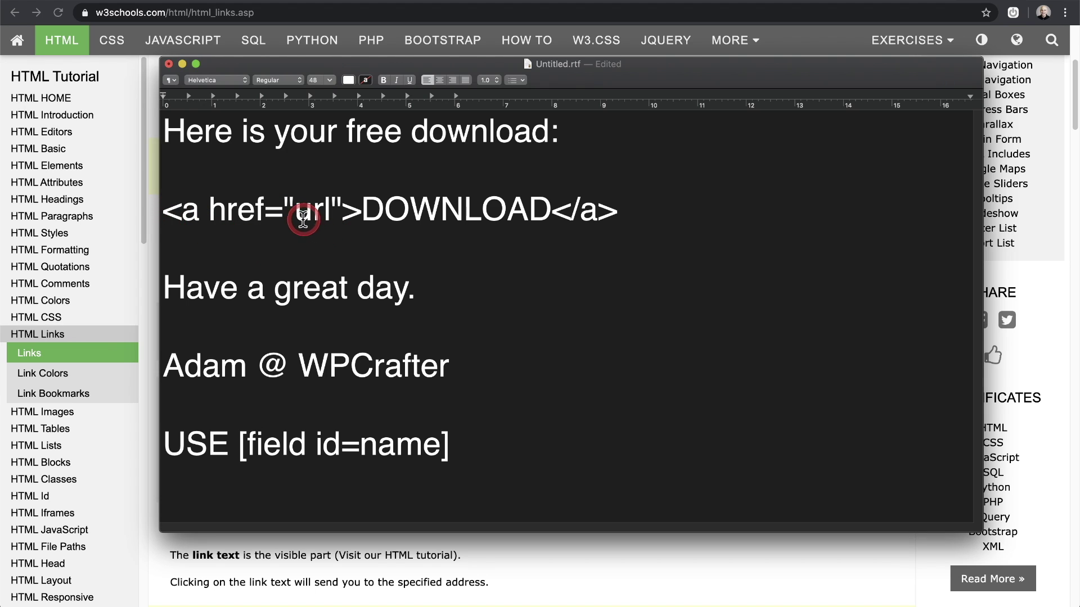
left_click_drag(294, 209, 330, 213)
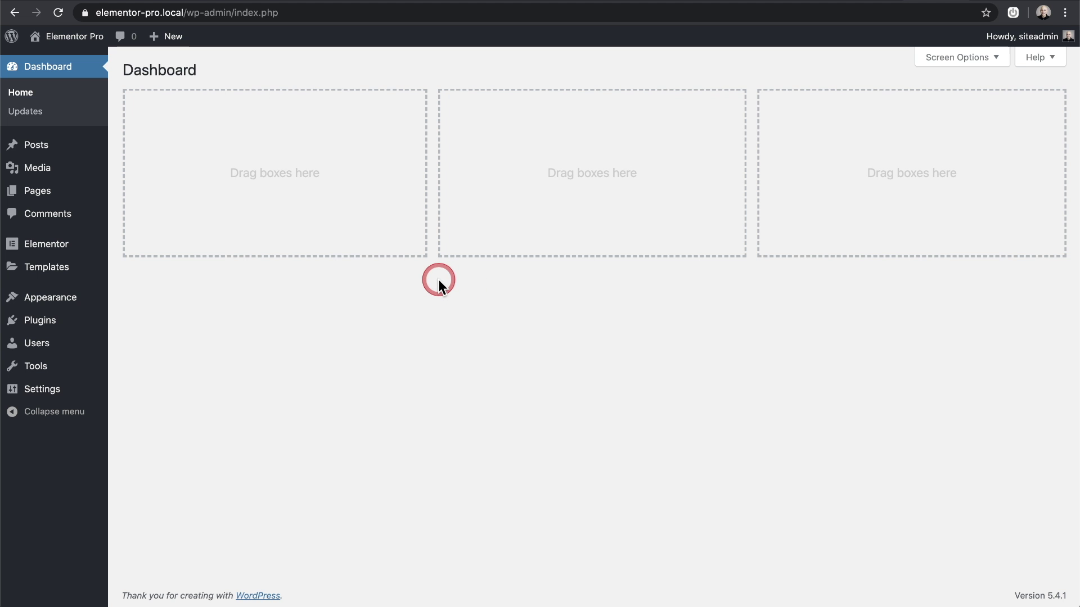
Step: In the WordPress dashboard, upload download.pdf to the Media Library
left_click(68, 171)
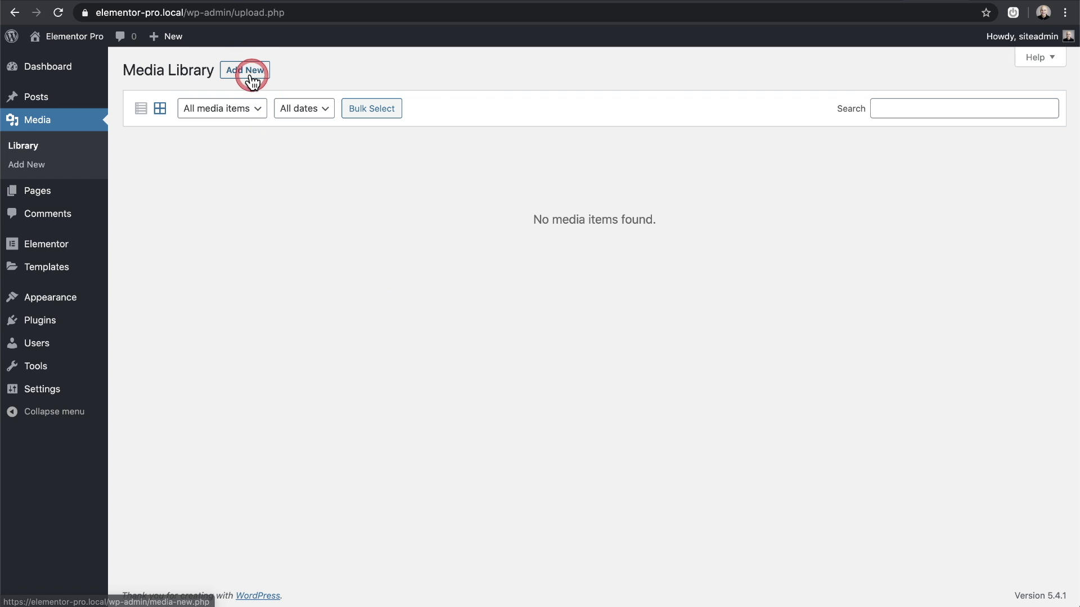
left_click(251, 73)
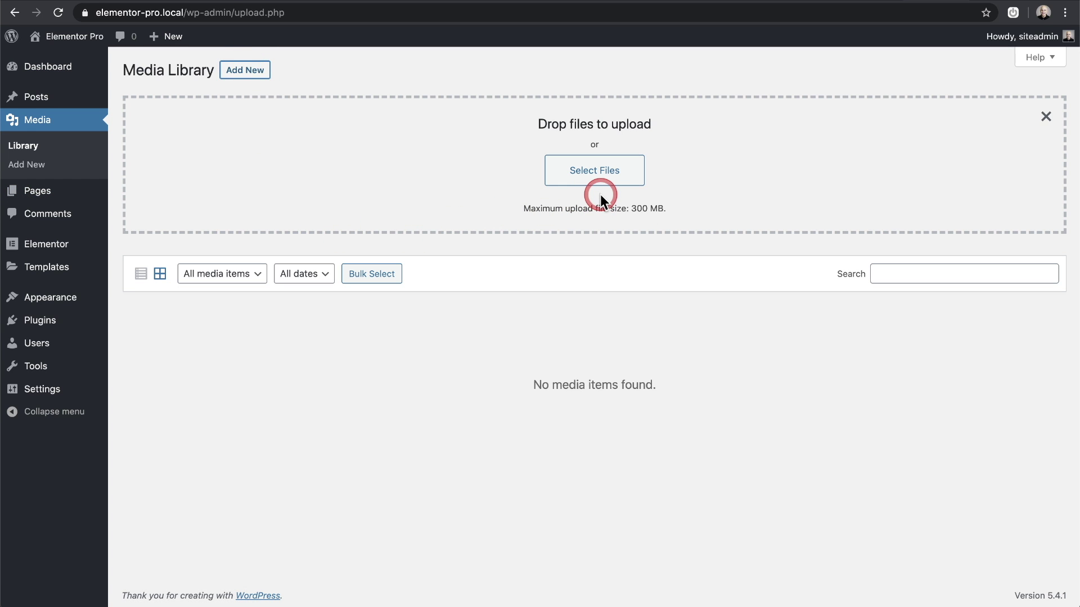
left_click(336, 195)
left_click(473, 177)
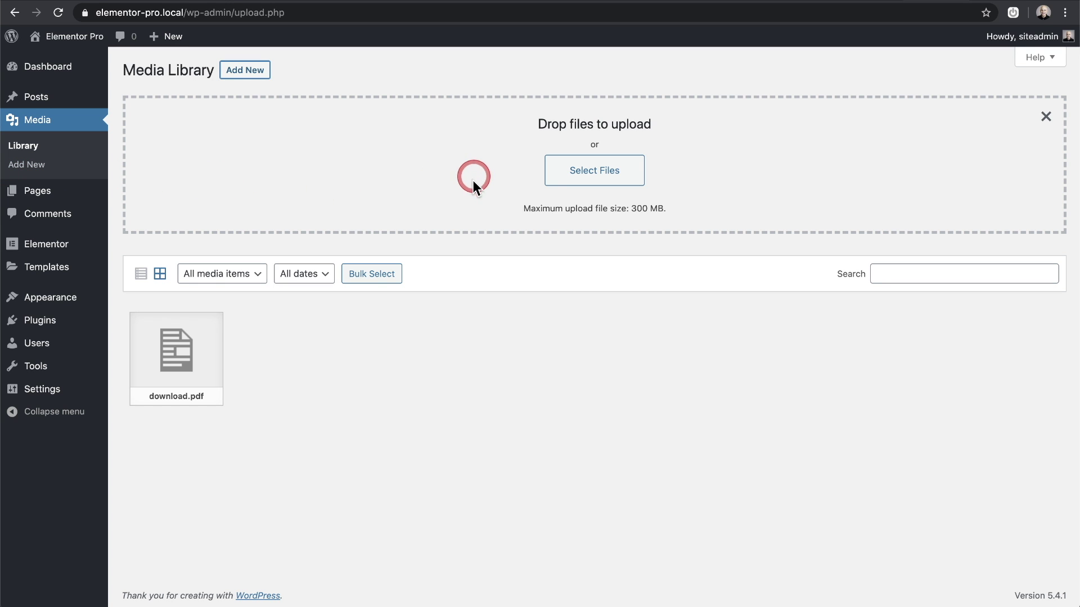
Step: Open the attachment details of download.pdf and copy its full file link
left_click(171, 361)
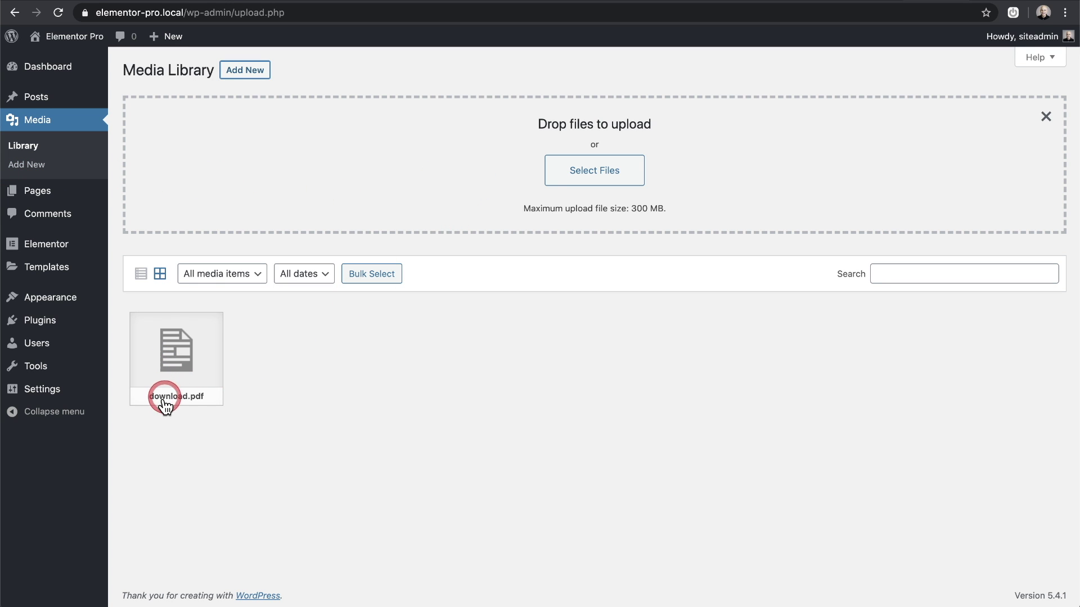
left_click(183, 364)
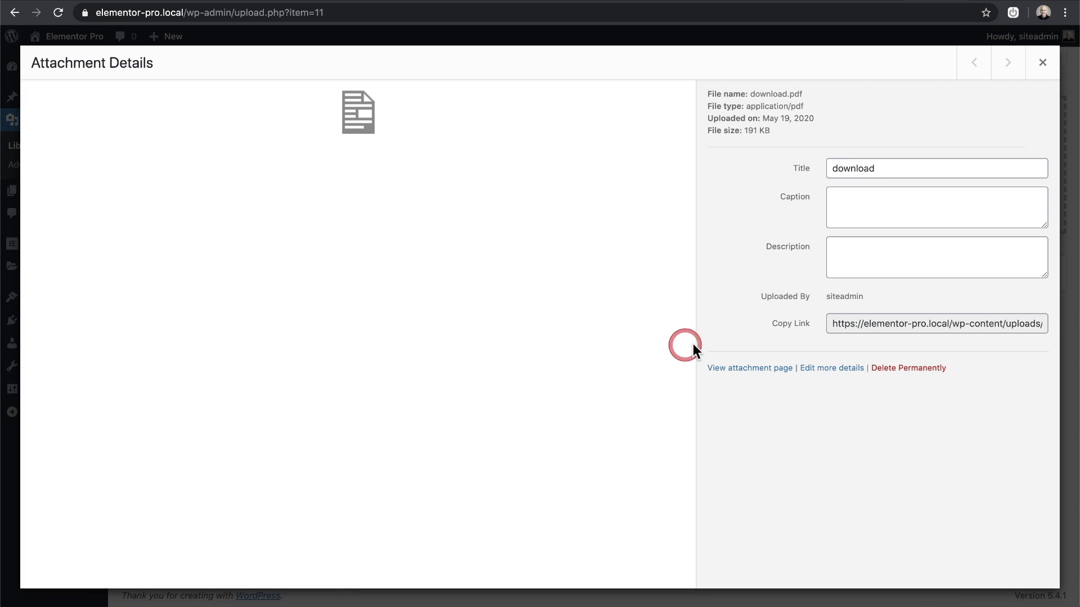
left_click(863, 324)
triple_click(864, 324)
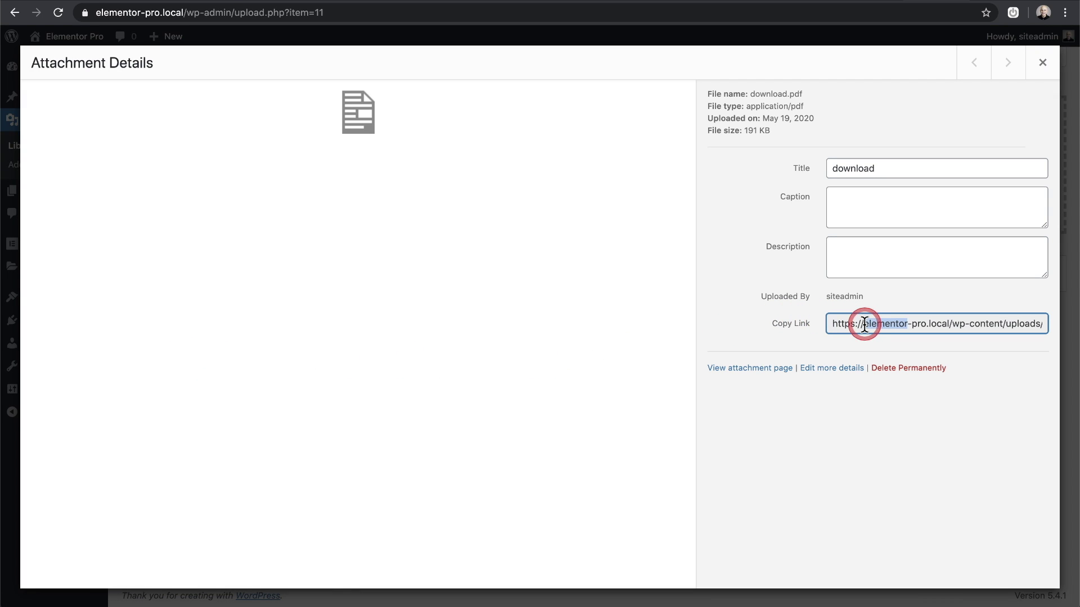
left_click(887, 324)
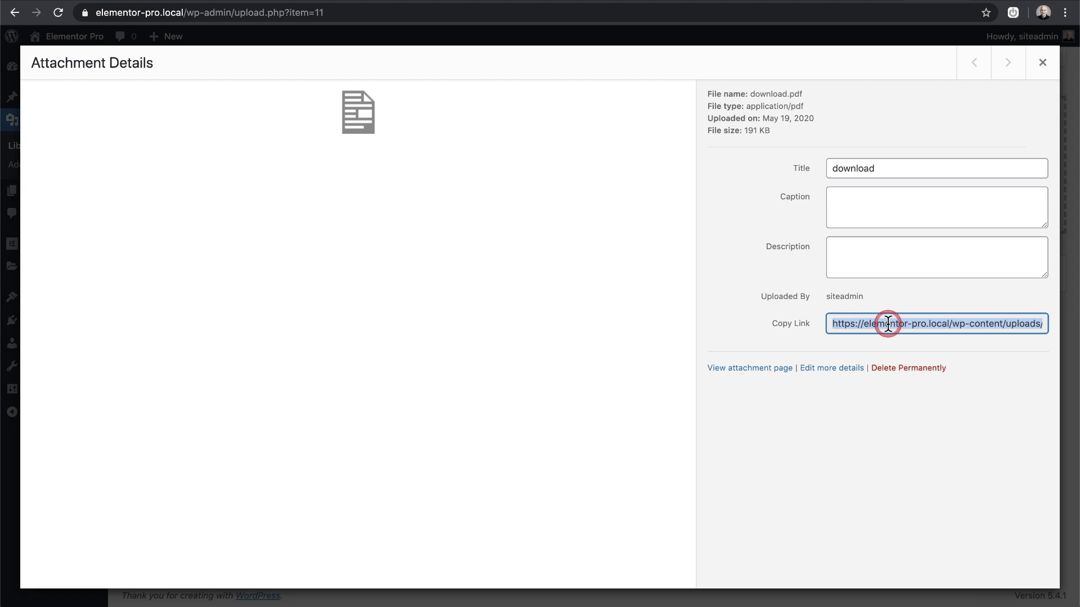
triple_click(888, 323)
key("super+c")
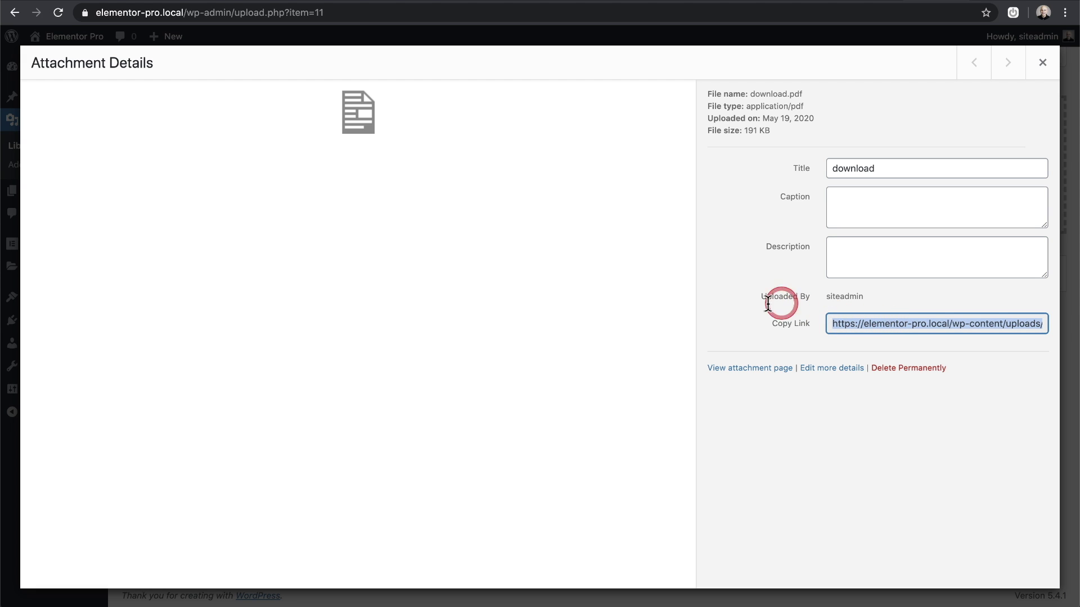
Step: In Untitled.rtf, replace the url placeholder in the link tag with the copied download.pdf link
key("super+Tab")
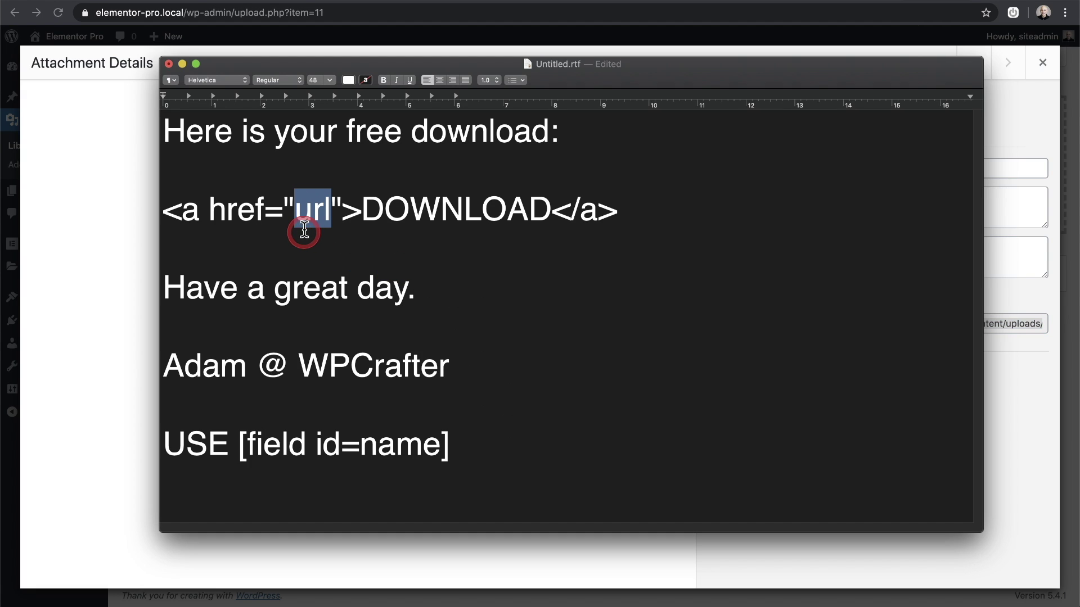
key("super+v")
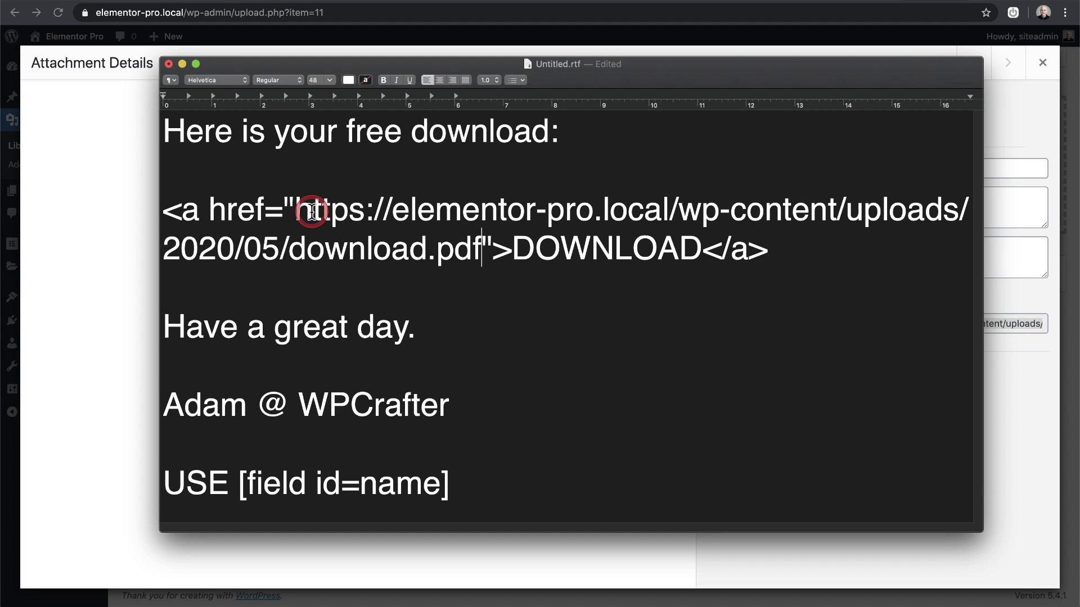
left_click_drag(296, 209, 478, 247)
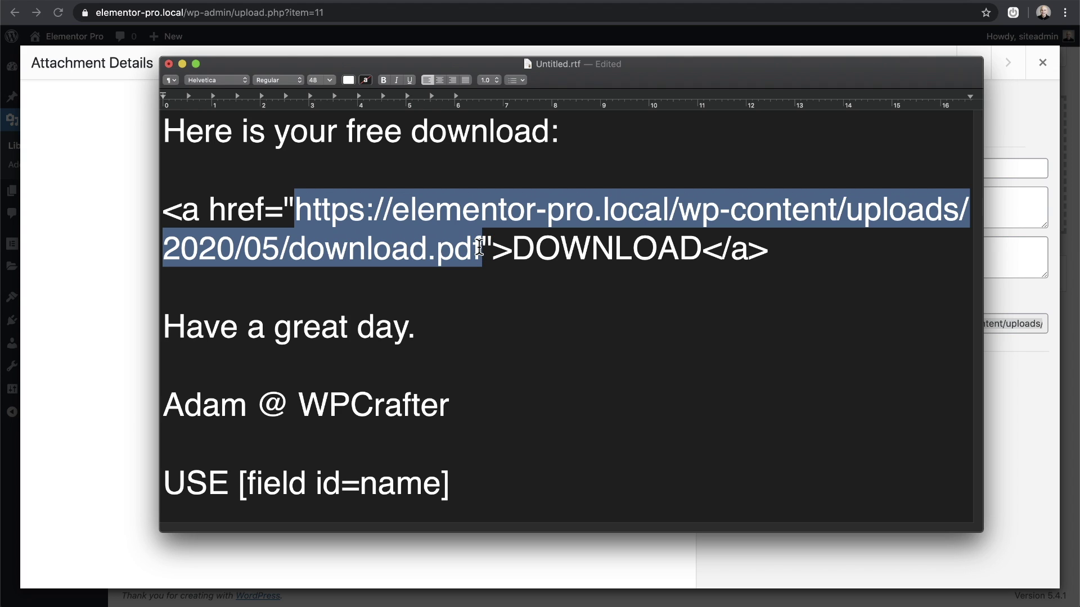
left_click(546, 251)
left_click(540, 267)
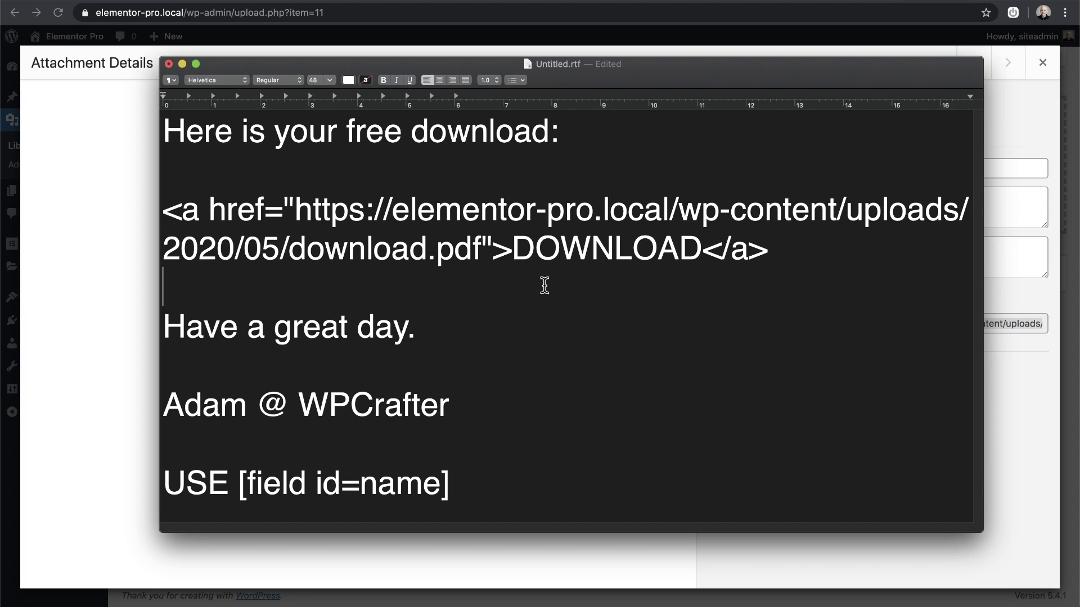
left_click(545, 276)
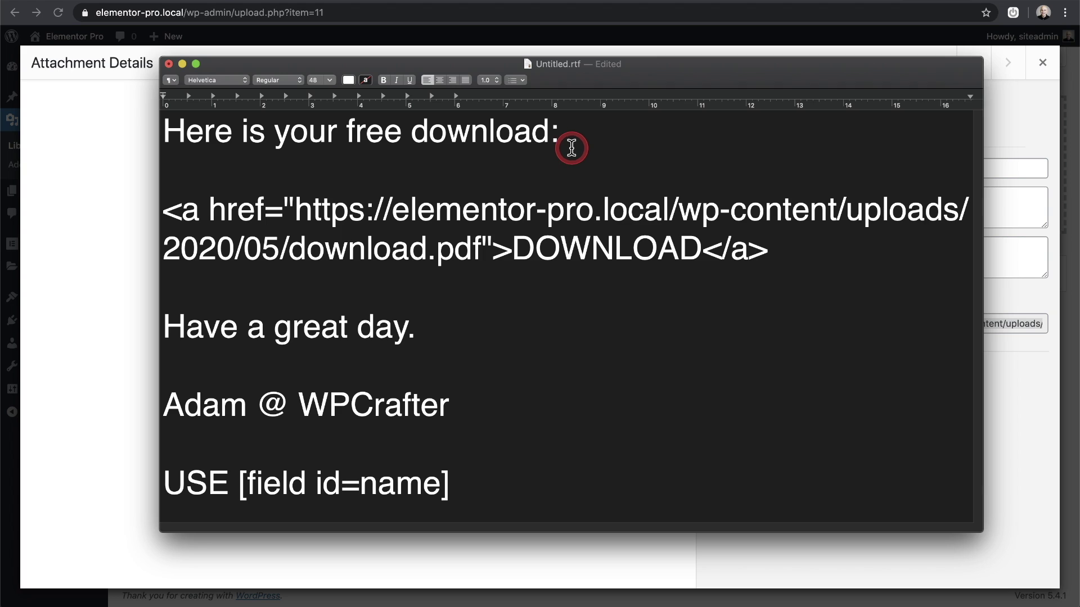
Step: Add a <br> tag at the end of the line "Here is your free download:"
left_click(562, 131)
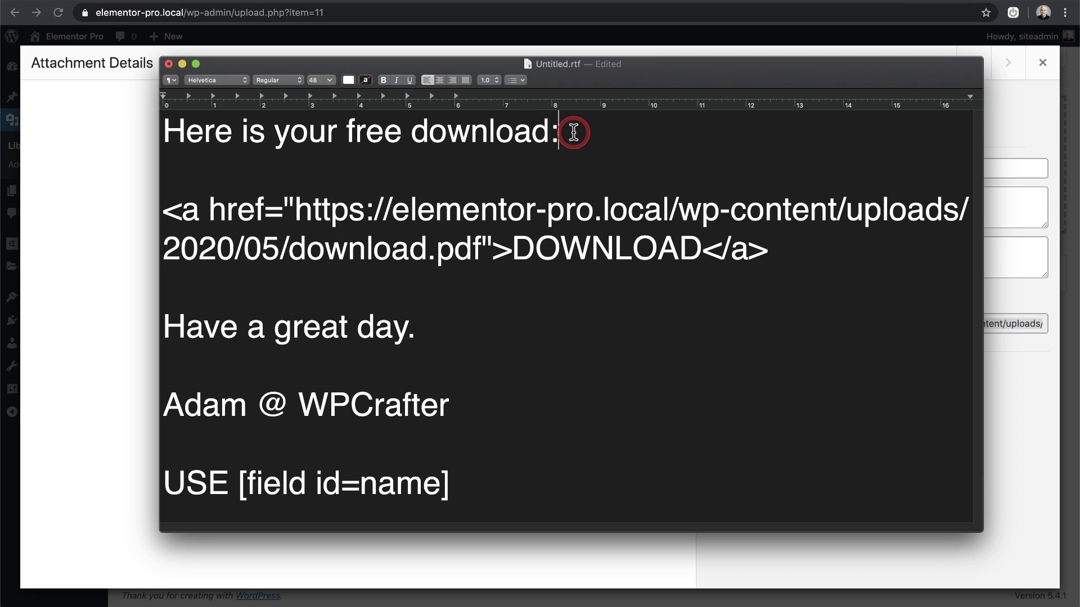
left_click(535, 171)
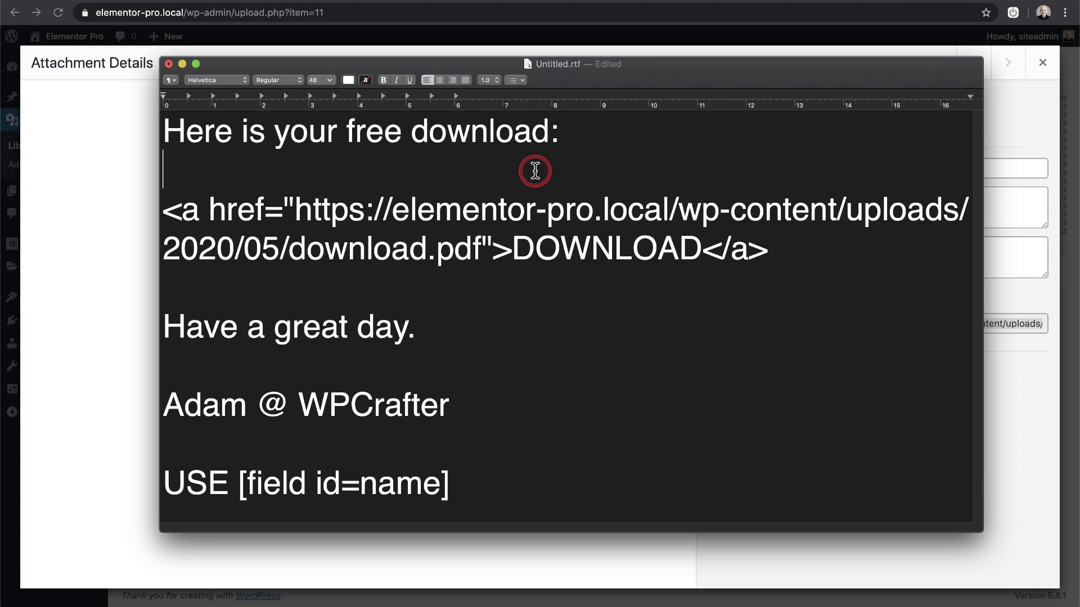
left_click(168, 212)
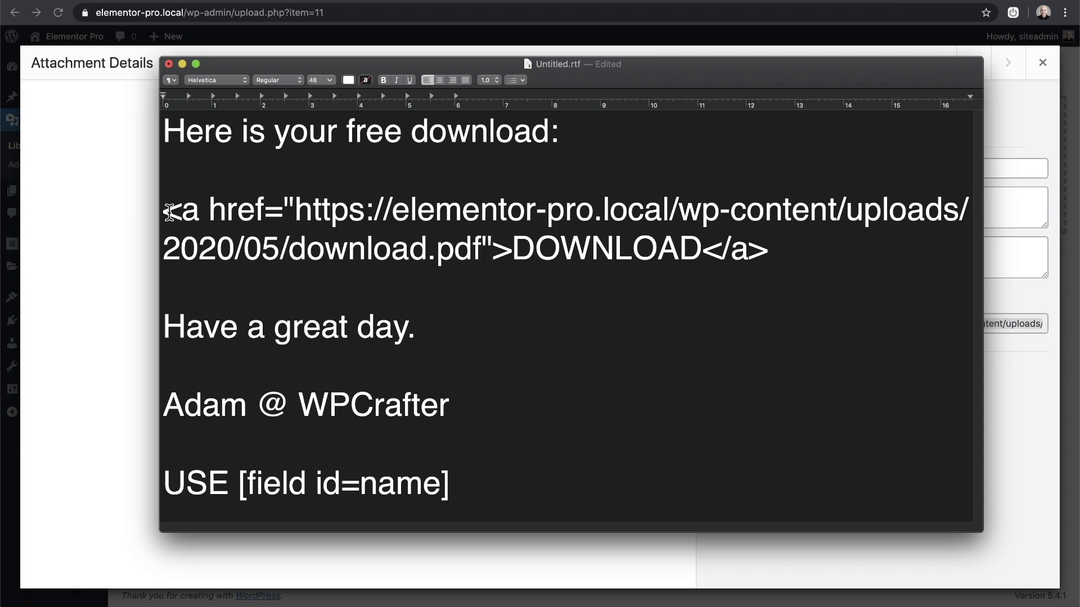
left_click(608, 124)
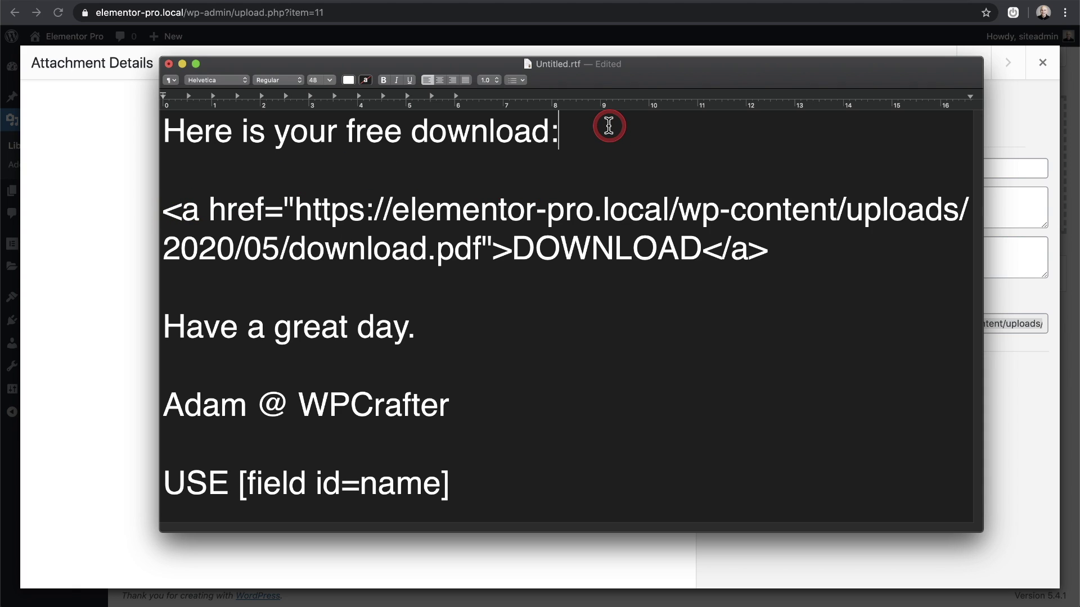
type("<br>")
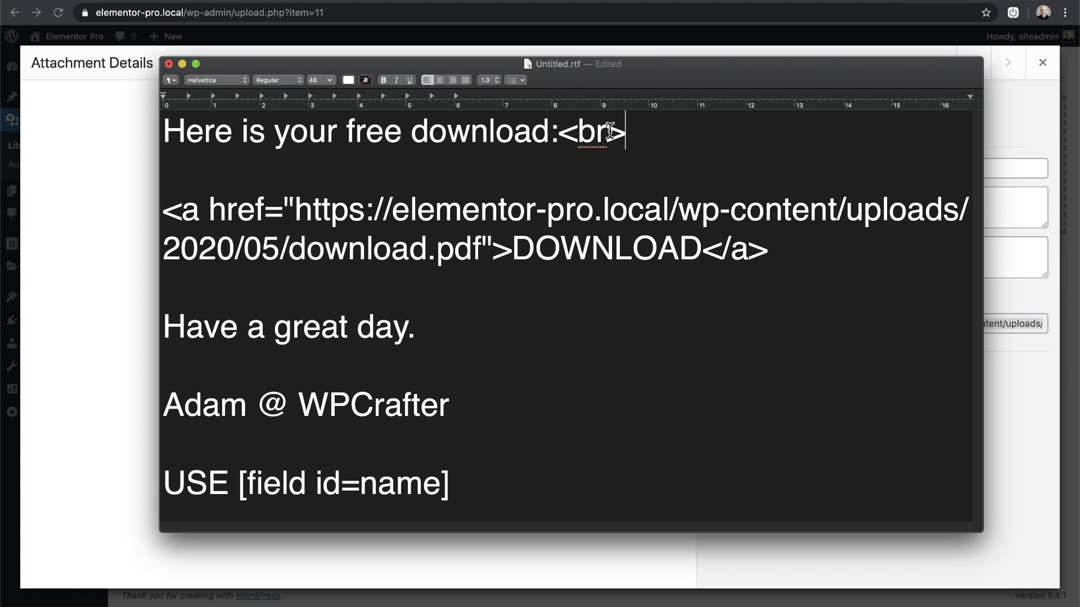
Step: Copy the <br> tag after "Here is your free download:" and paste it onto the blank line below
left_click(611, 129)
left_click(276, 173)
left_click_drag(629, 132, 567, 131)
key("ctrl+c")
left_click(279, 173)
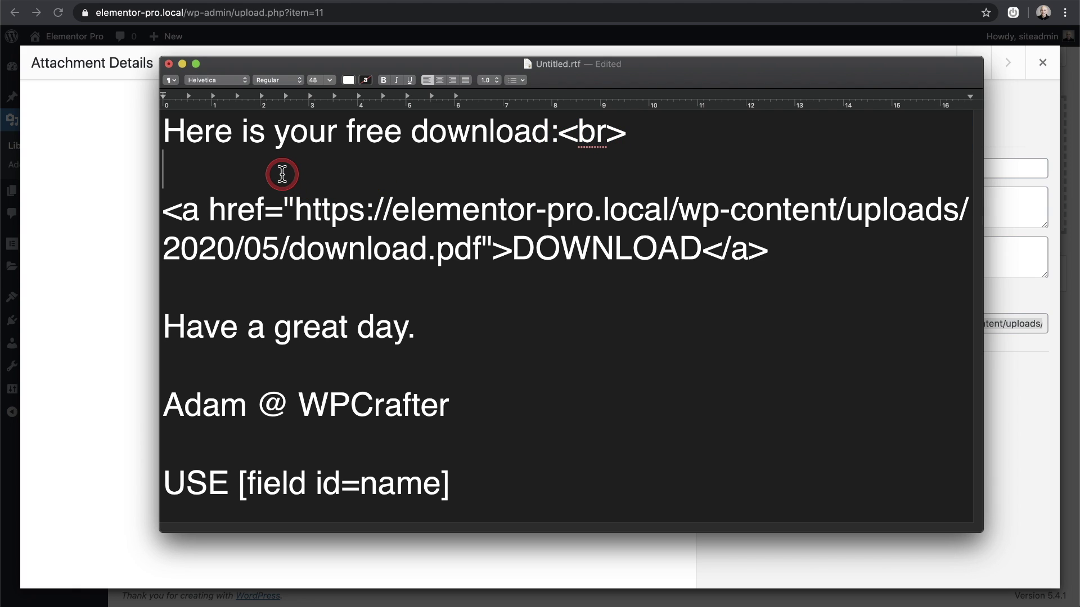
key("ctrl+v")
Step: Paste <br> tags after the DOWNLOAD link, after "Have a great day.", and on the blank line below each
left_click(783, 251)
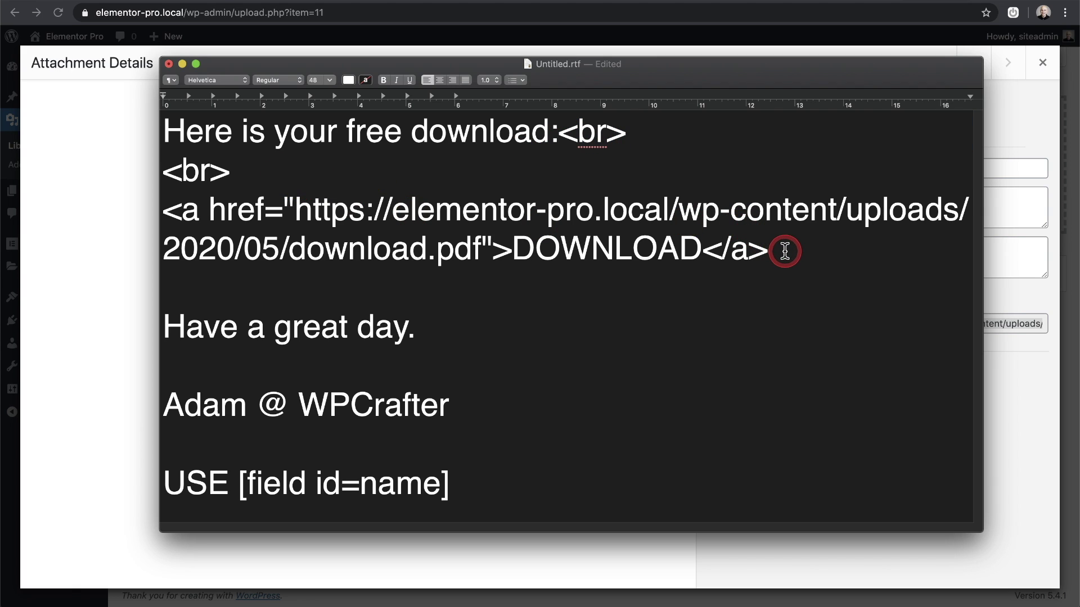
key("cmd+v")
left_click(273, 284)
key("super+v")
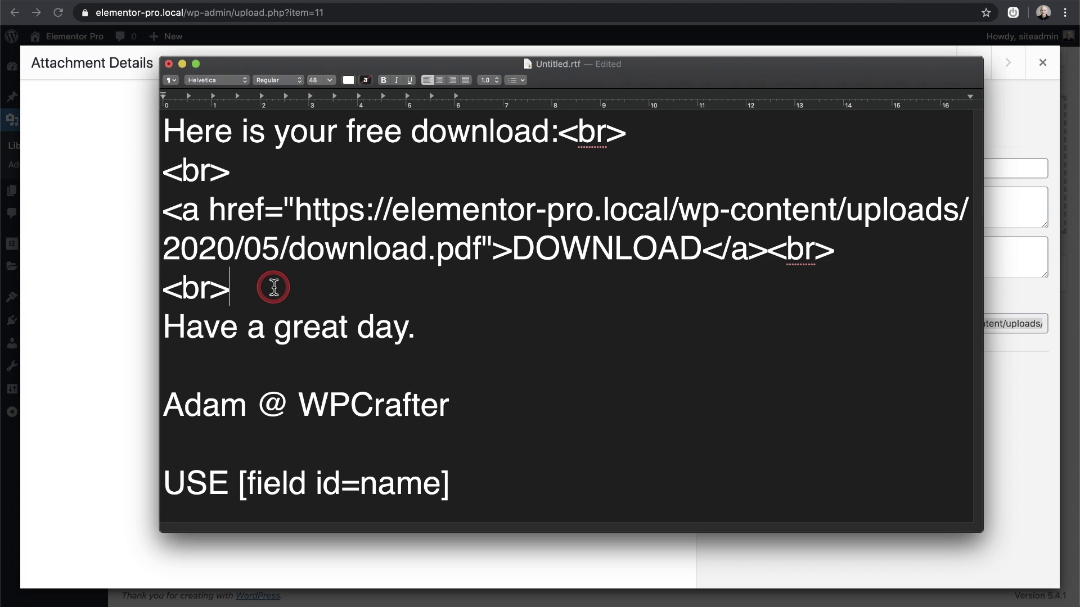
left_click(458, 326)
key("super+v")
left_click(214, 366)
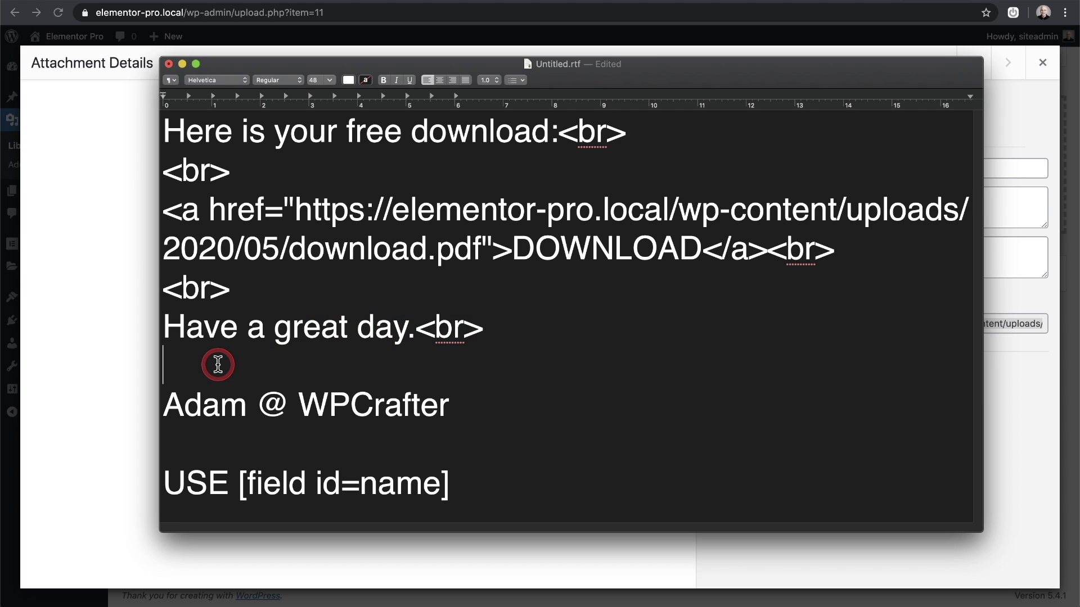
key("super+v")
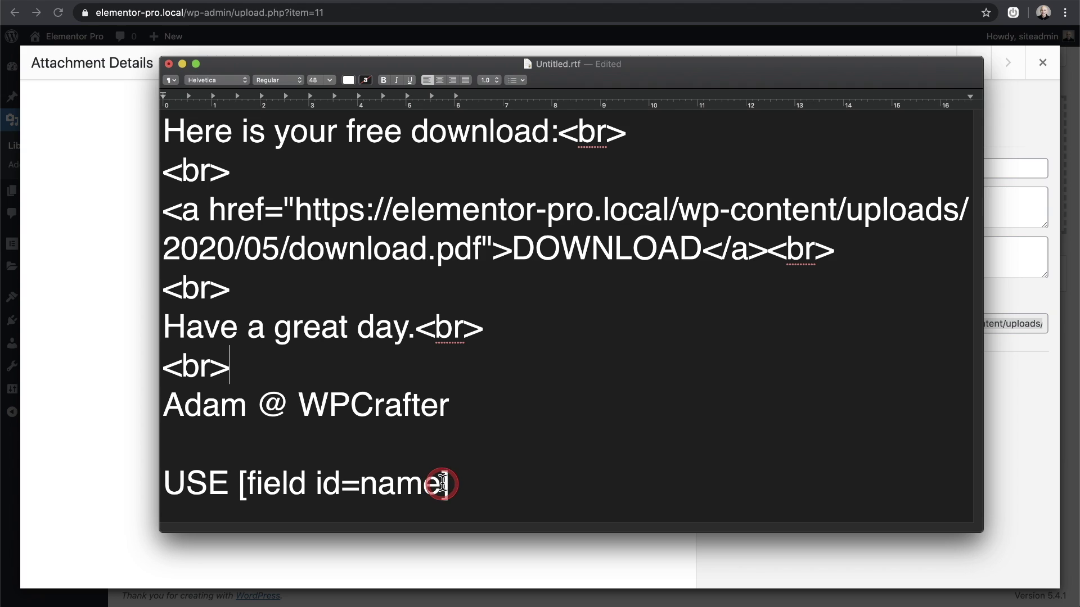
Step: Examine the [field id=name] shortcode example in the last line of Untitled.rtf
left_click_drag(450, 483, 240, 485)
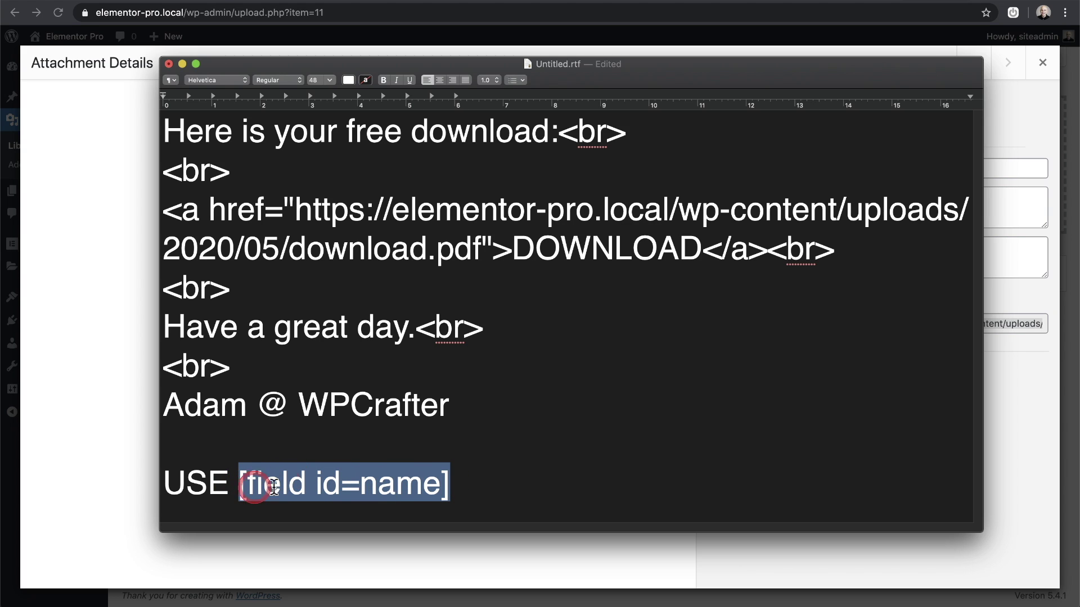
left_click(330, 487)
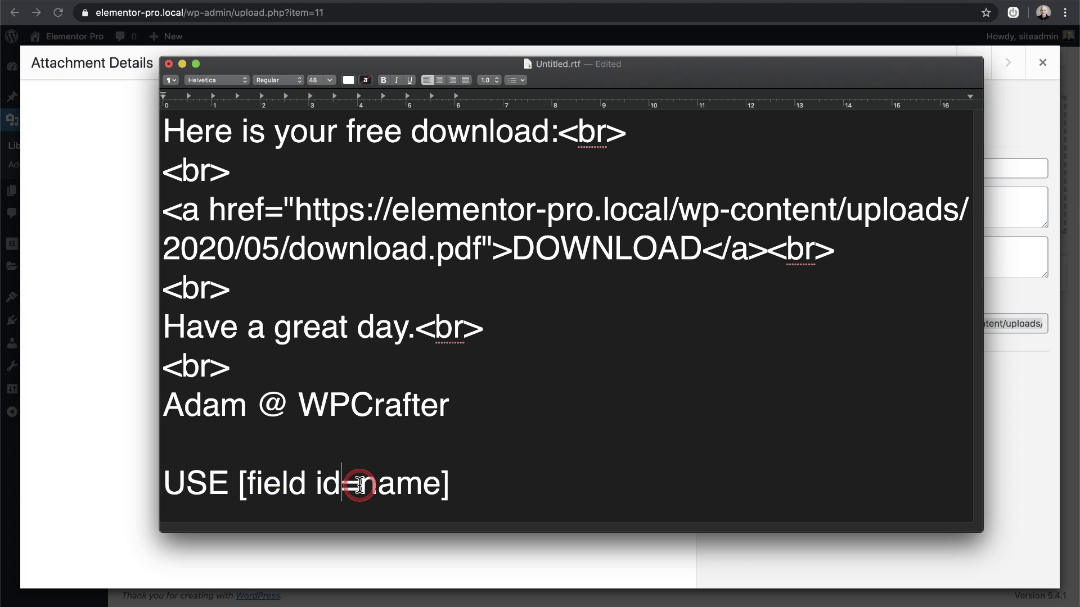
left_click_drag(359, 485, 435, 491)
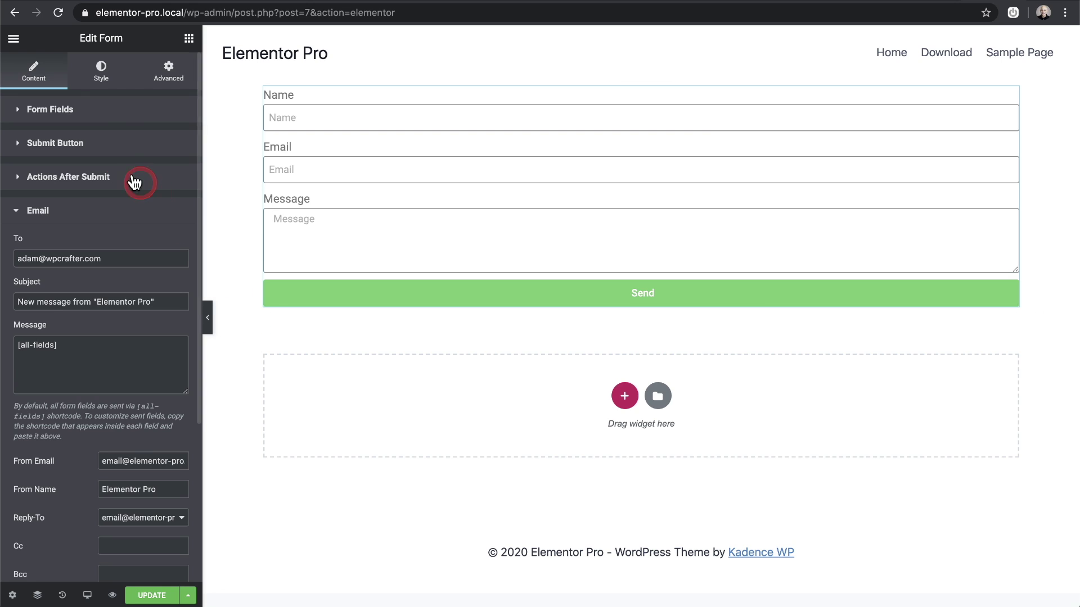
Step: In the Elementor form editor, examine the Name field's ID and shortcode in its advanced settings
left_click(36, 112)
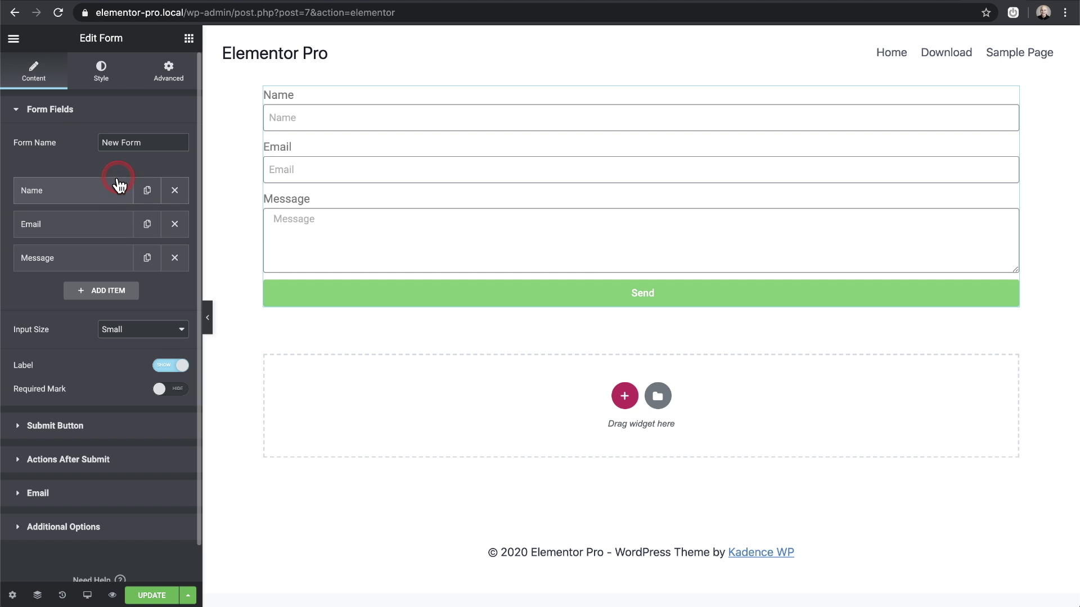
left_click(97, 196)
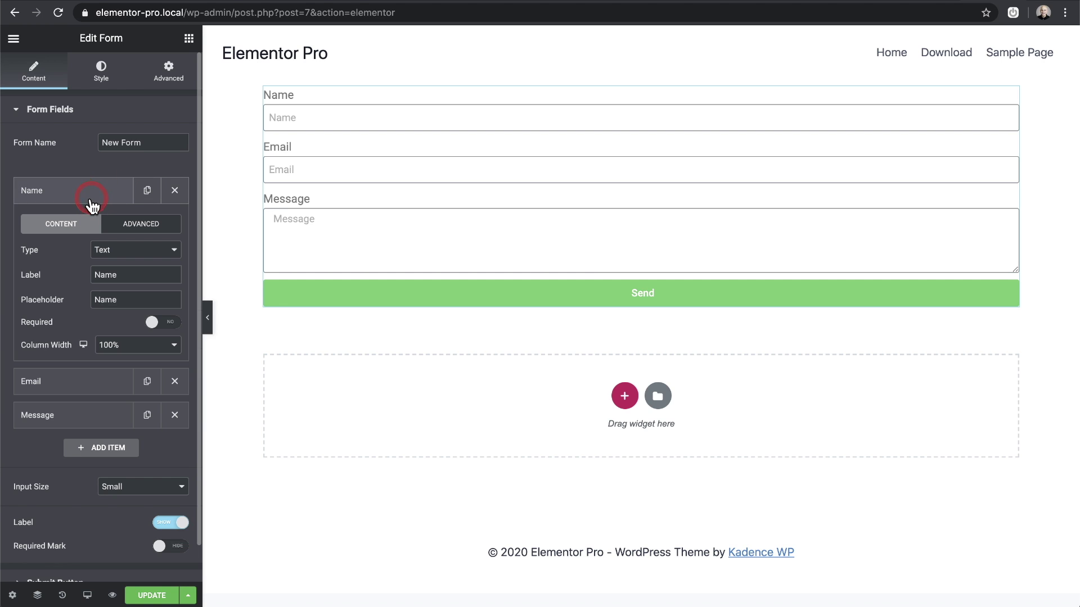
left_click(136, 225)
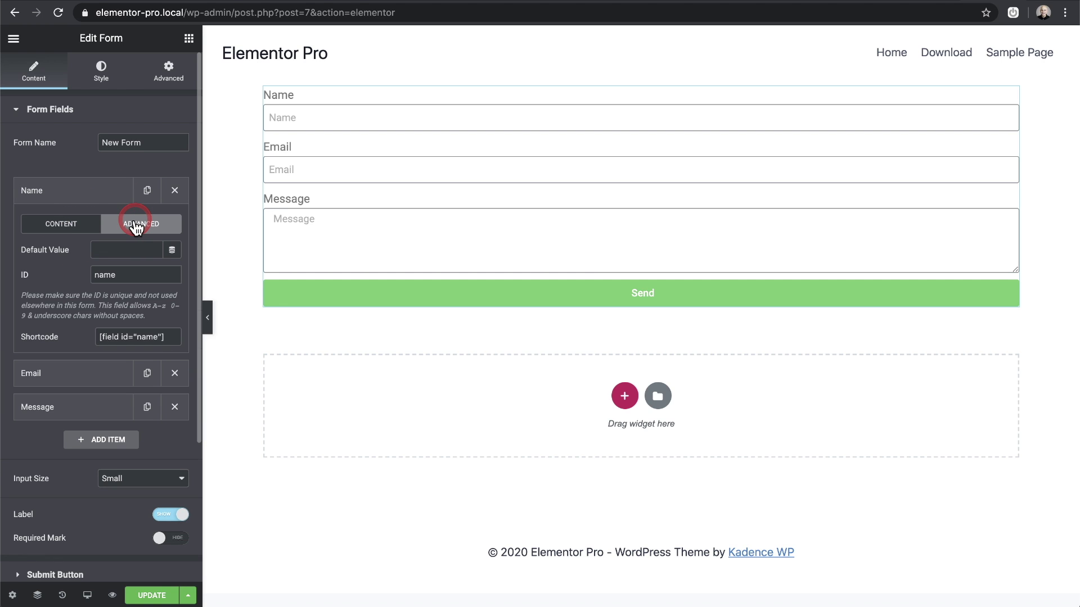
left_click(134, 279)
left_click_drag(133, 279, 94, 275)
left_click(148, 338)
triple_click(148, 338)
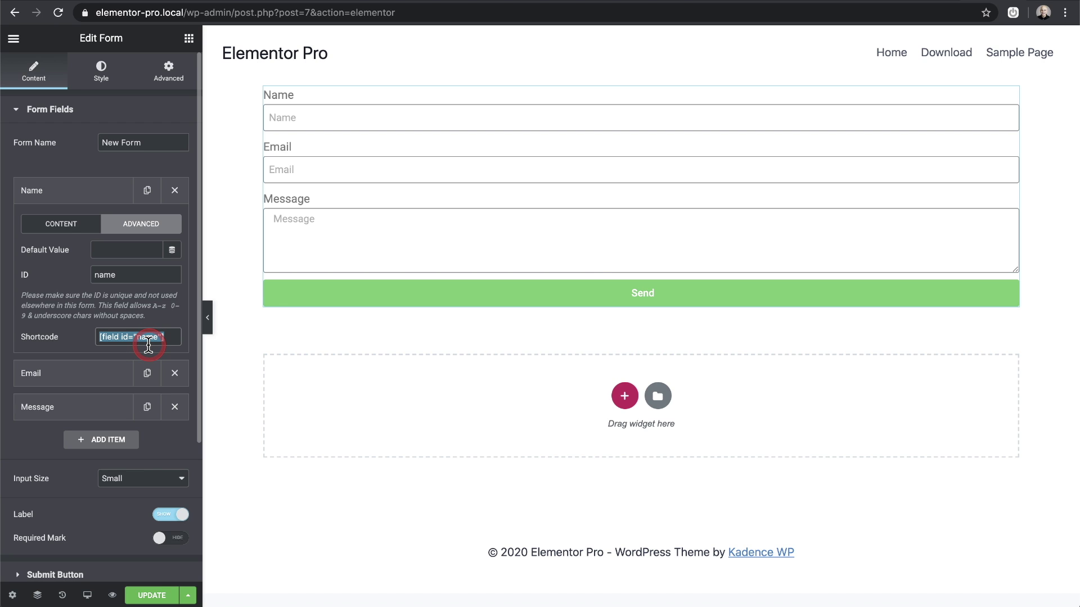
Step: Examine the Email field's ID and shortcode in its advanced settings
left_click(72, 381)
left_click(84, 375)
left_click(138, 263)
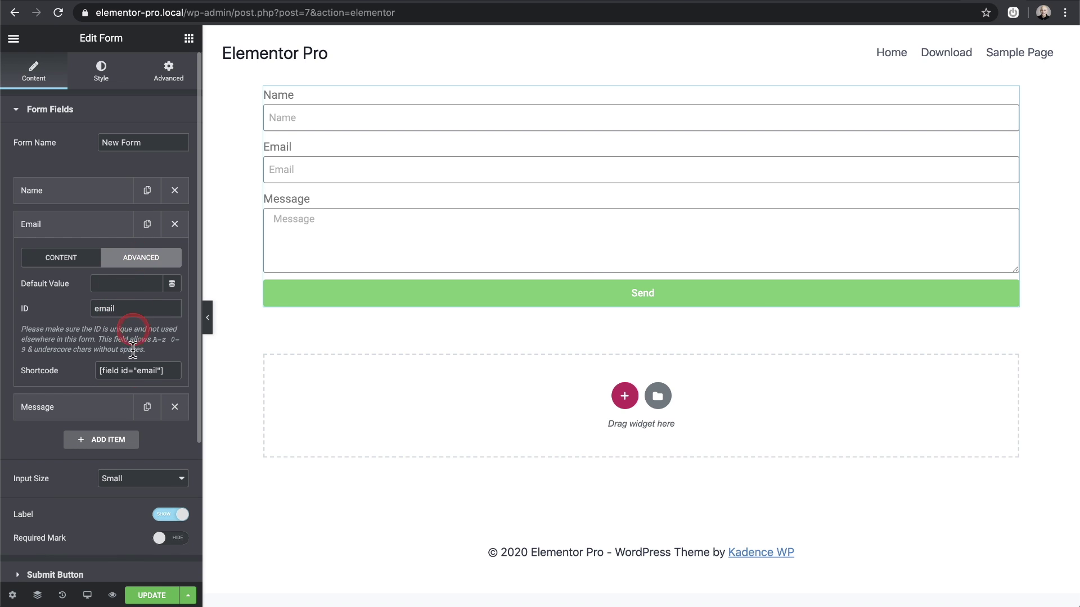
left_click(173, 371)
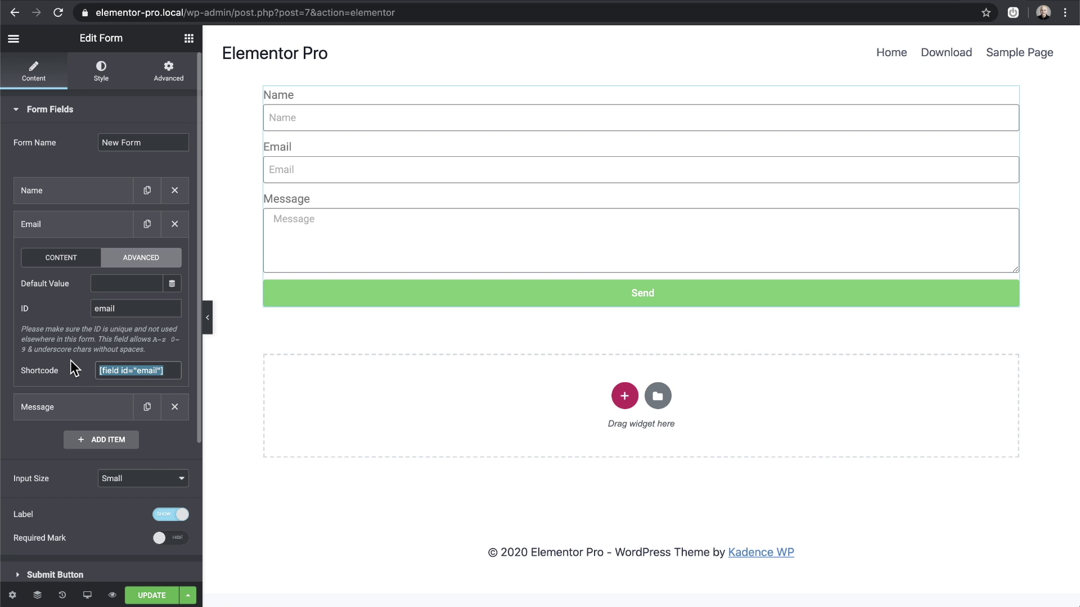
Step: Switch back to Untitled.rtf and delete the "USE [field id=name]" line together with the blank line above it
key("super+Tab")
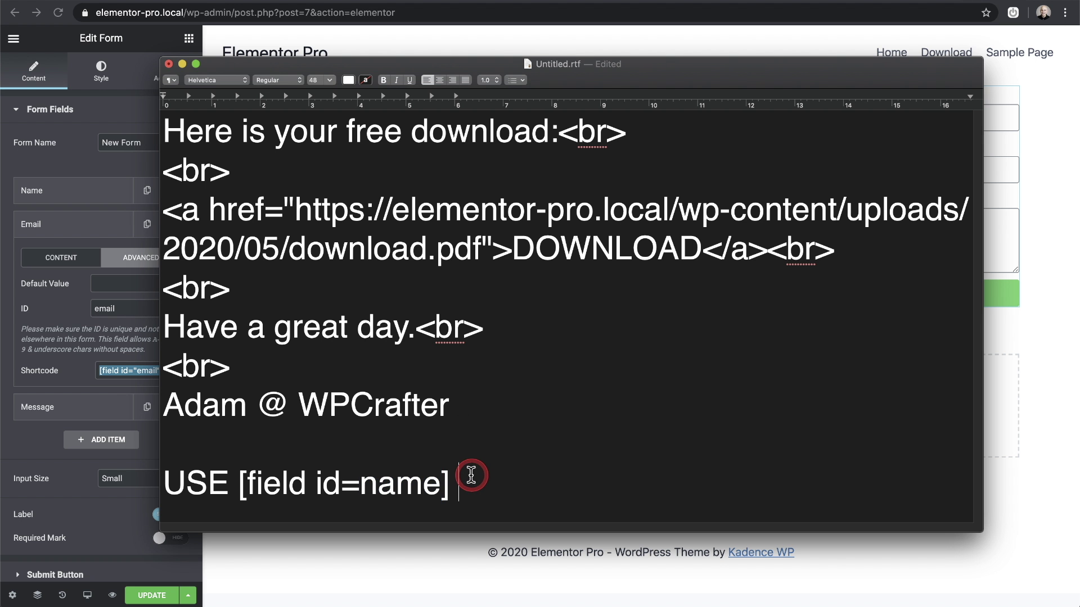
left_click_drag(470, 483, 349, 445)
key("BackSpace")
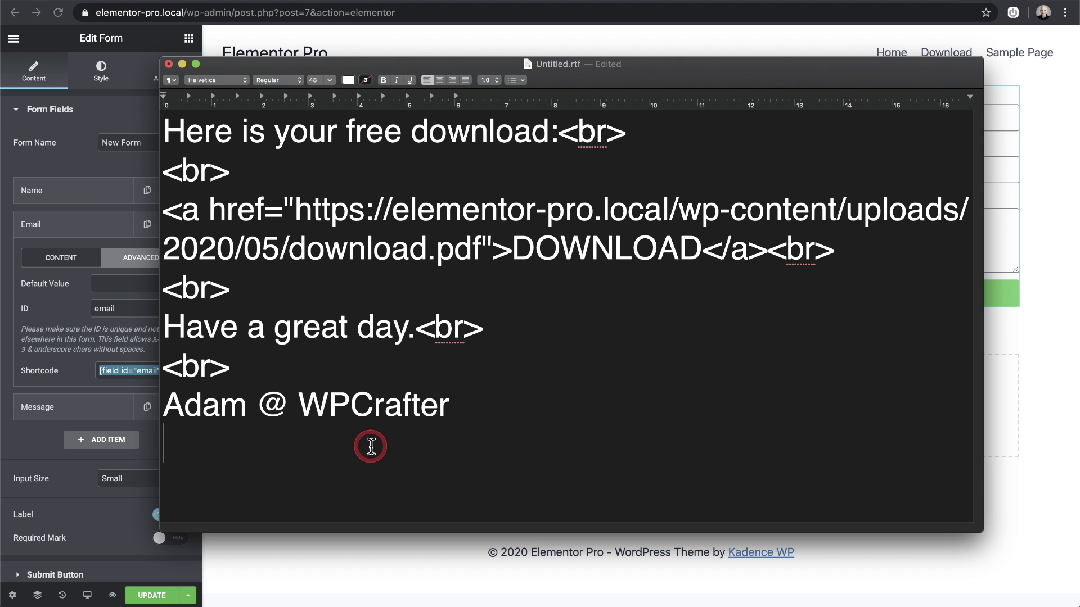
Step: Copy the whole HTML message from Untitled.rtf and paste it over [all-fields] in the Elementor form's email message
left_click_drag(450, 419, 164, 115)
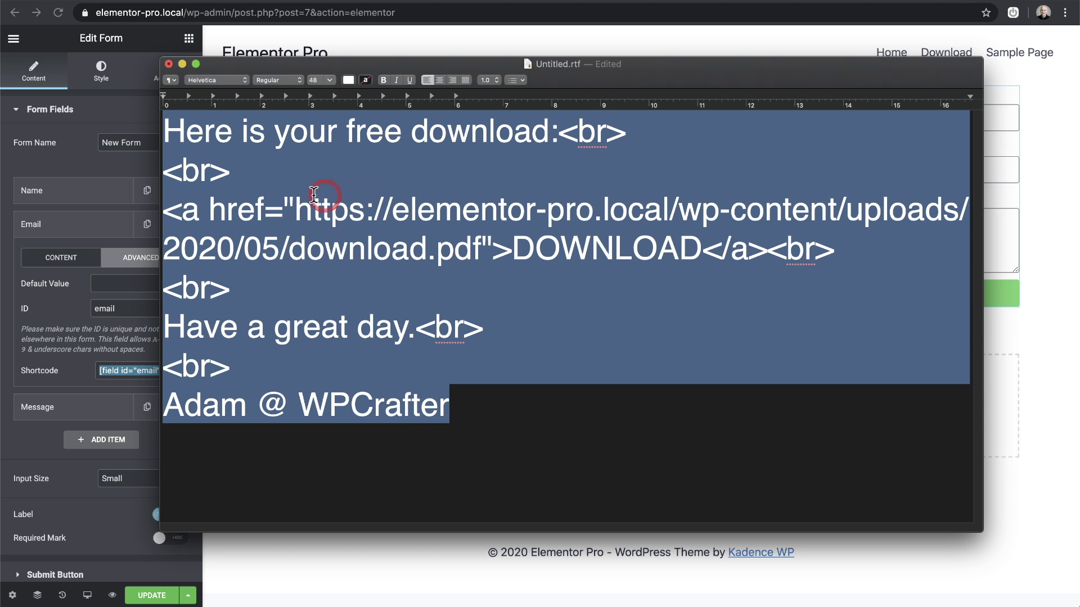
left_click(112, 166)
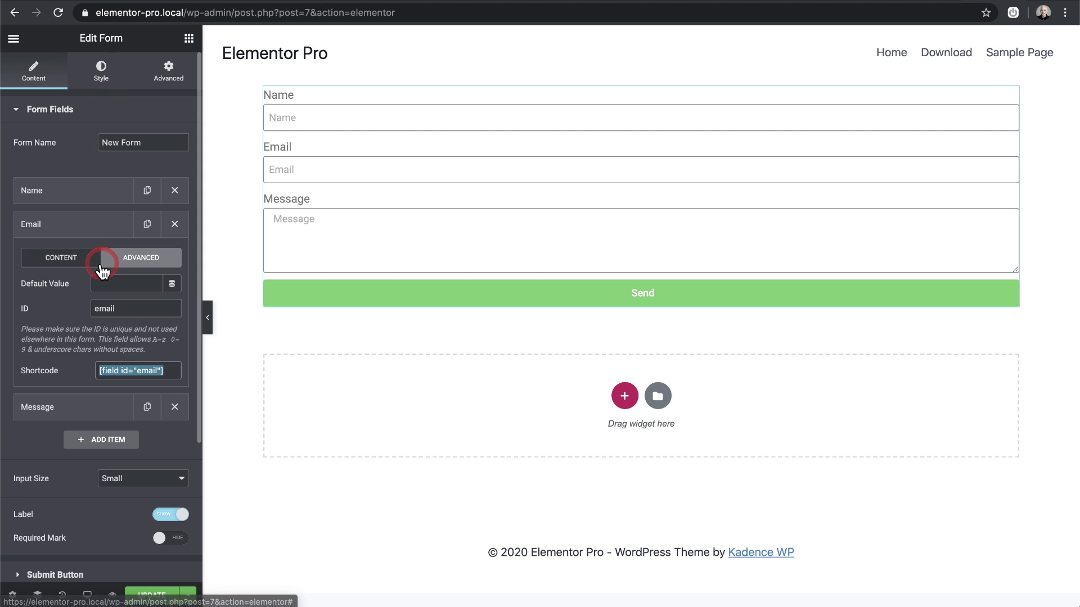
left_click(87, 231)
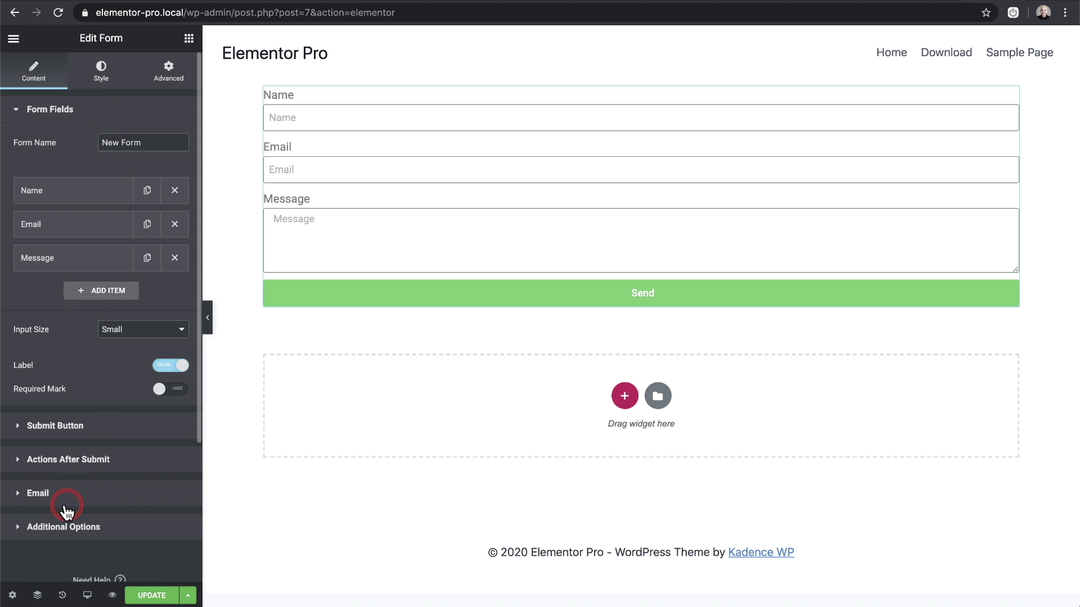
left_click(33, 493)
scroll(87, 375, "down", 3)
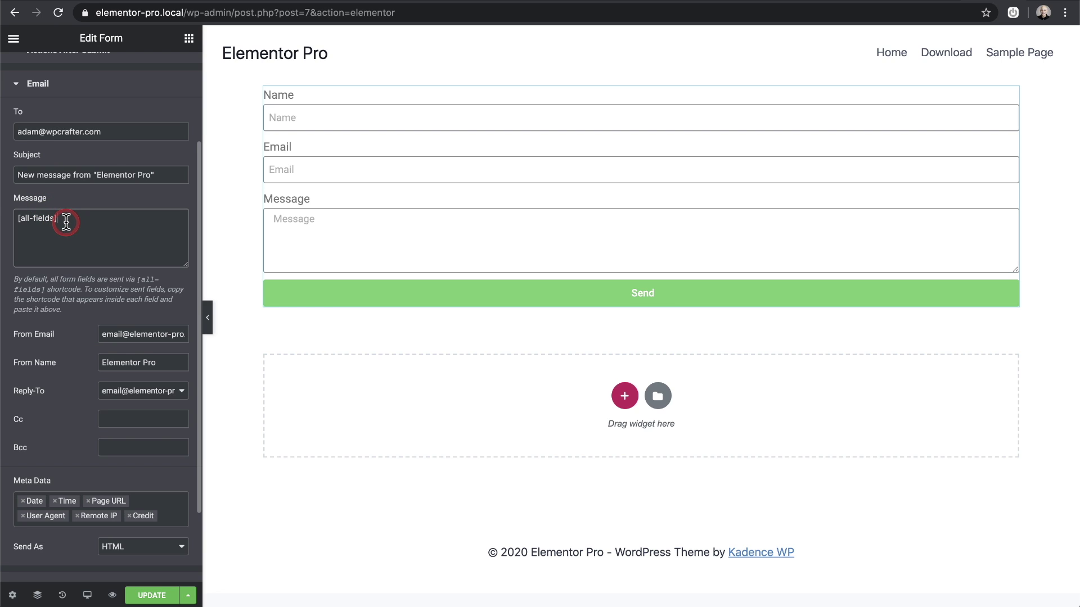
left_click_drag(60, 221, 17, 217)
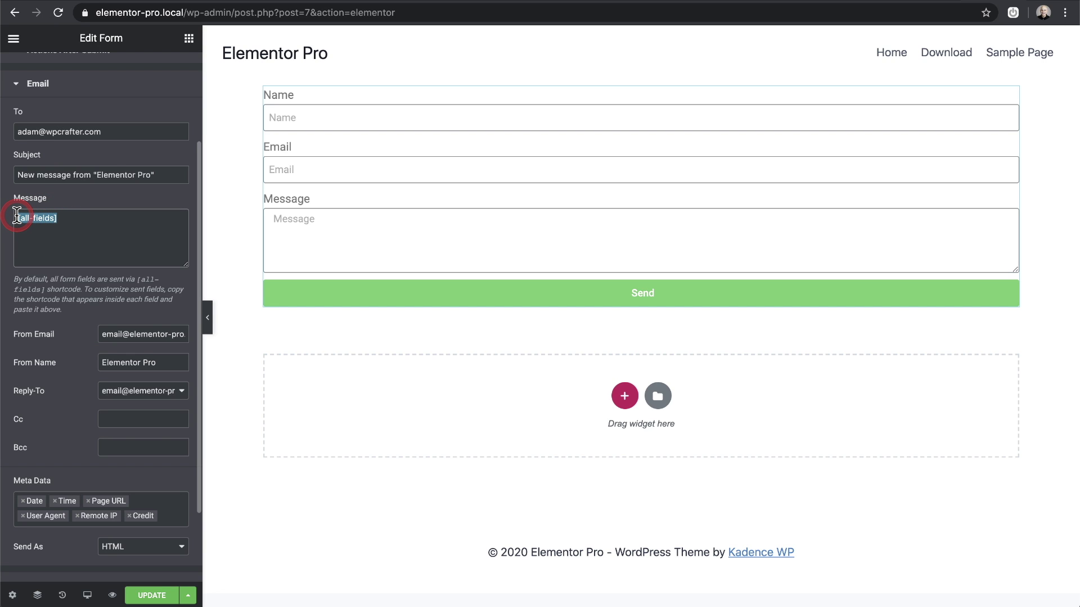
key("BackSpace")
key("super+v")
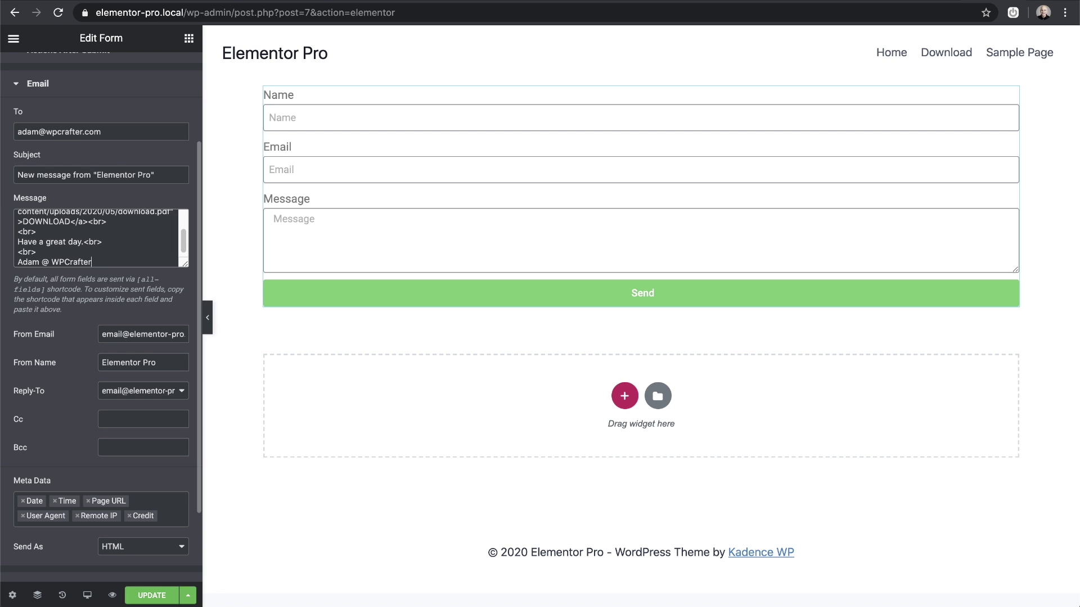
Step: Enlarge the email's Message box and review the complete pasted HTML
left_click(156, 281)
left_click_drag(186, 266, 180, 356)
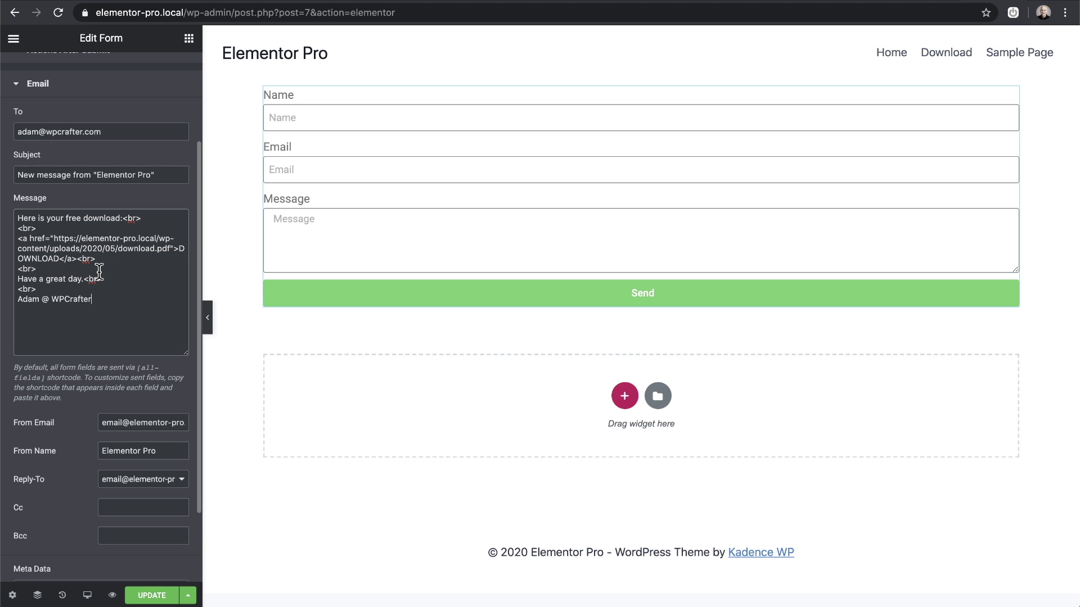
left_click(99, 255)
Step: Copy the [field id="email"] shortcode from the advanced settings of the form's Email field
left_click(100, 132)
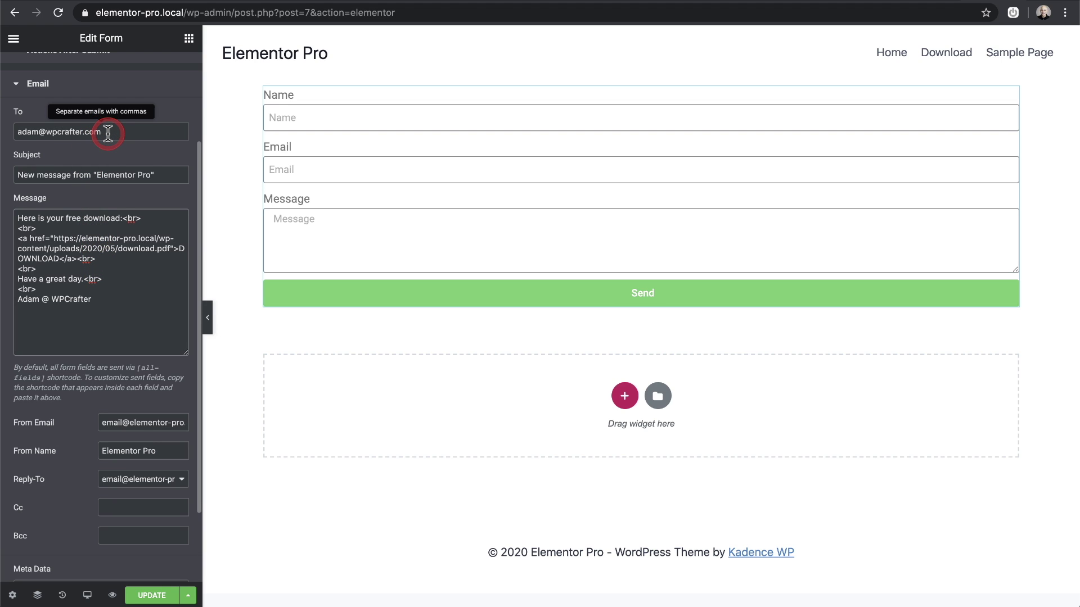
left_click_drag(3, 141, 29, 149)
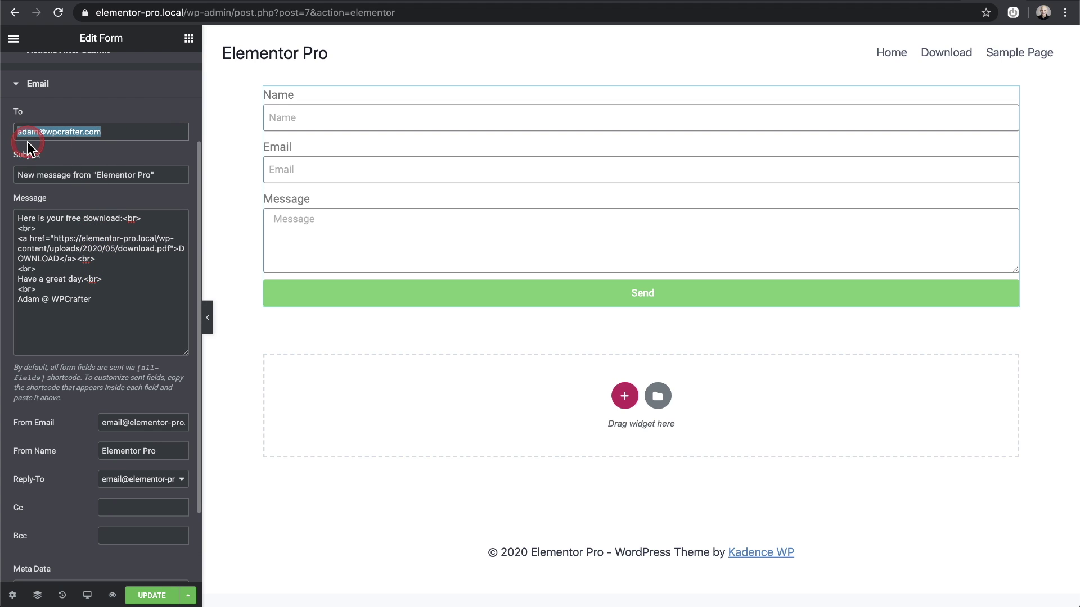
scroll(43, 150, "up", 5)
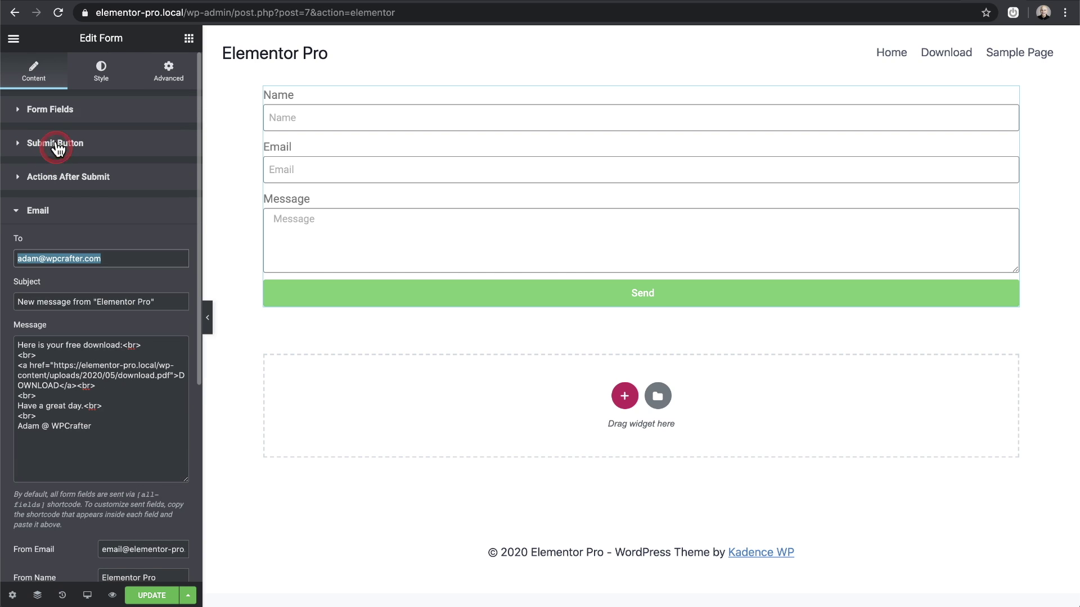
left_click(59, 121)
left_click(56, 226)
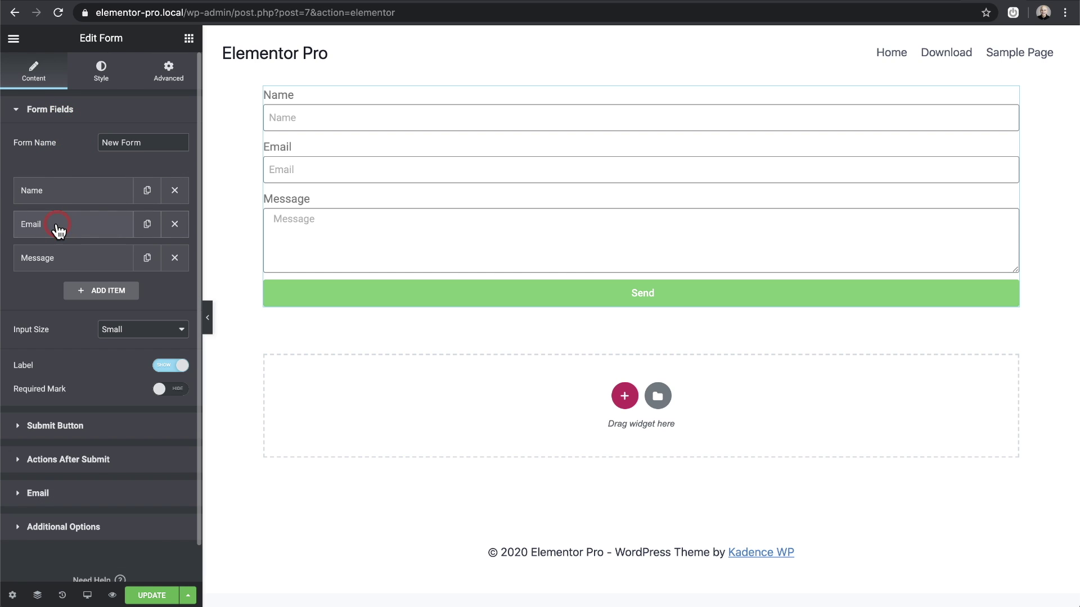
left_click(157, 261)
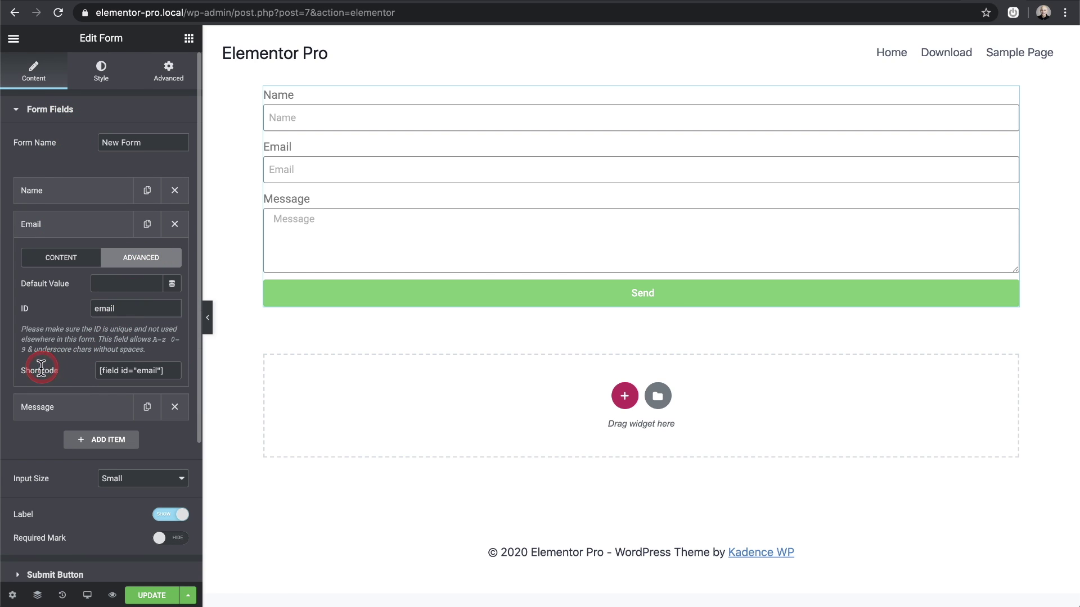
left_click(170, 373)
left_click_drag(170, 373, 80, 376)
key("super+c")
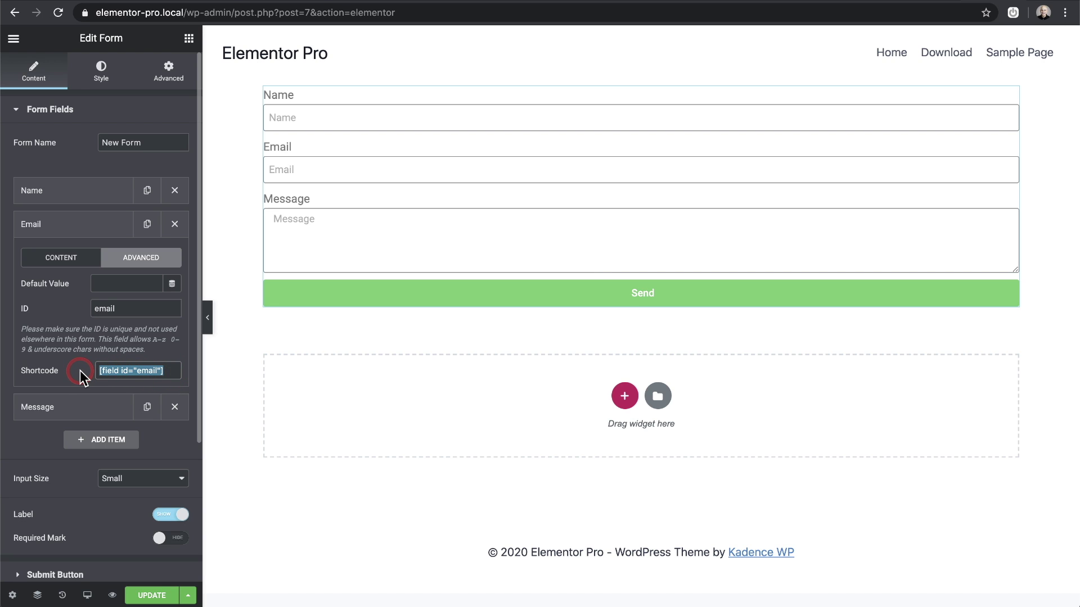
Step: Replace the recipient address in the form's email settings with the copied [field id="email"] shortcode
scroll(78, 353, "down", 3)
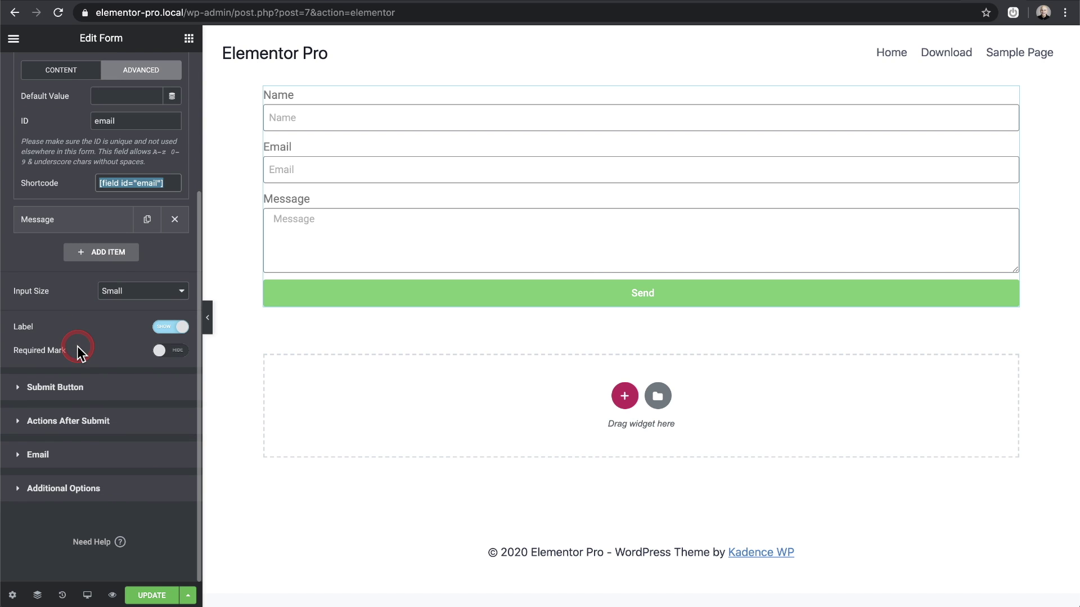
left_click(73, 457)
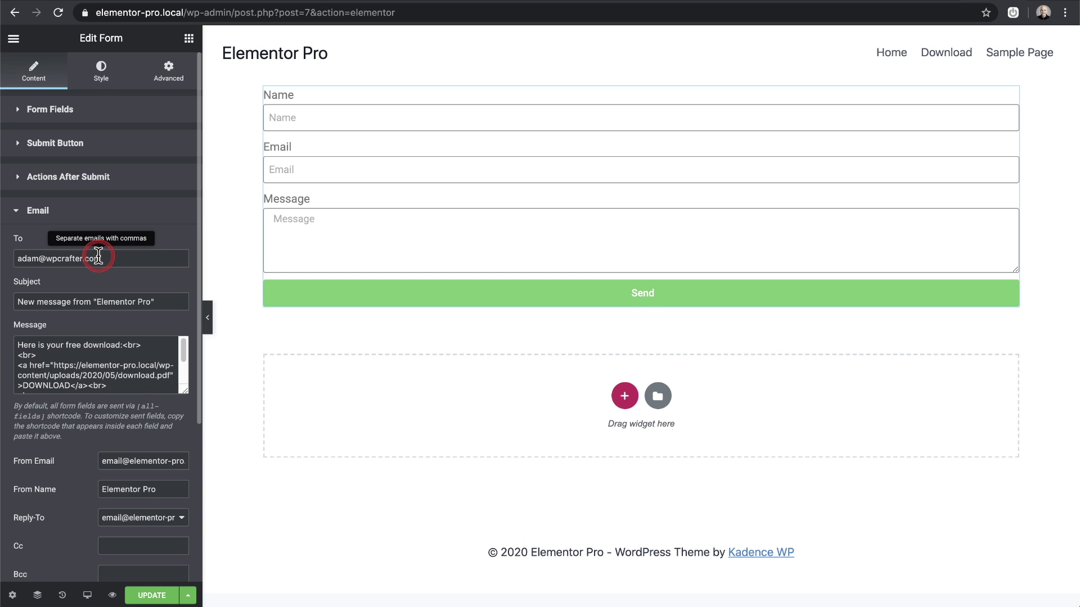
left_click_drag(145, 258, 16, 259)
key("super+v")
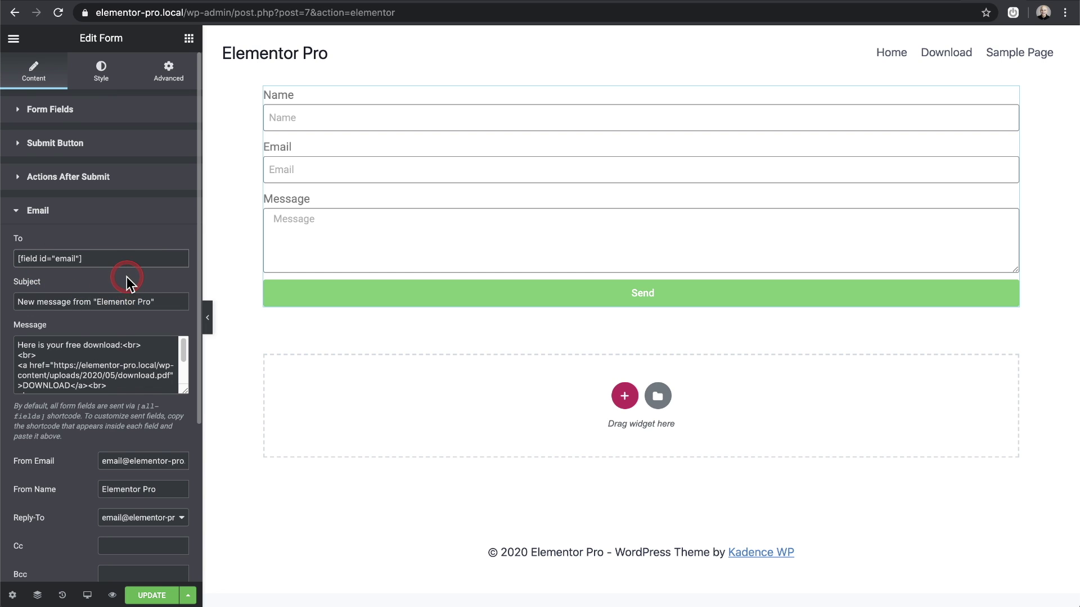
Step: Set the email's subject to "Here is your download"
scroll(127, 277, "down", 1)
left_click_drag(174, 246, 13, 246)
type("H")
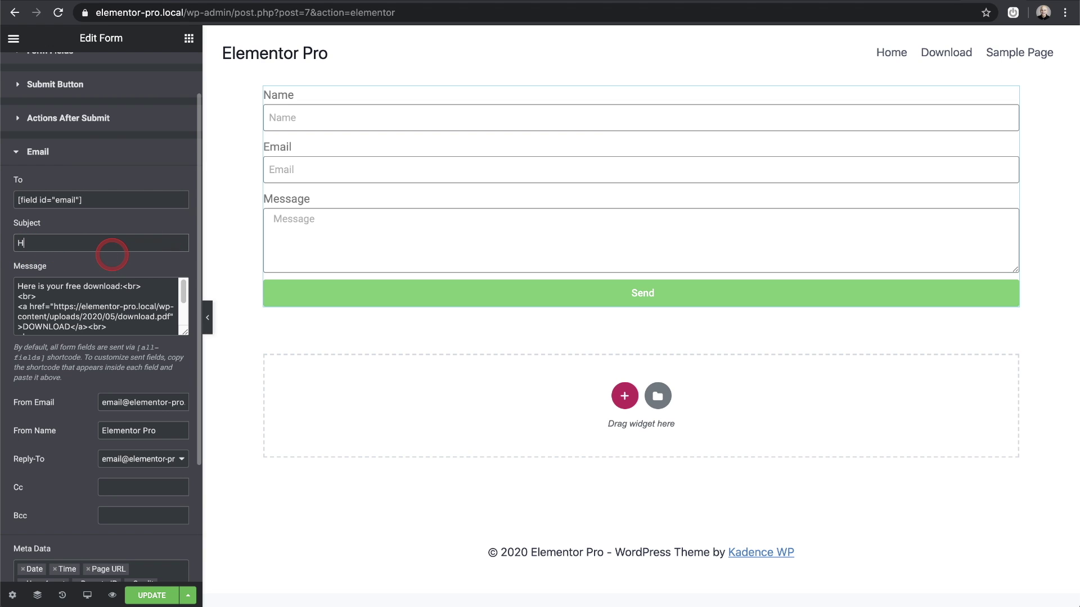
type("ere is your download")
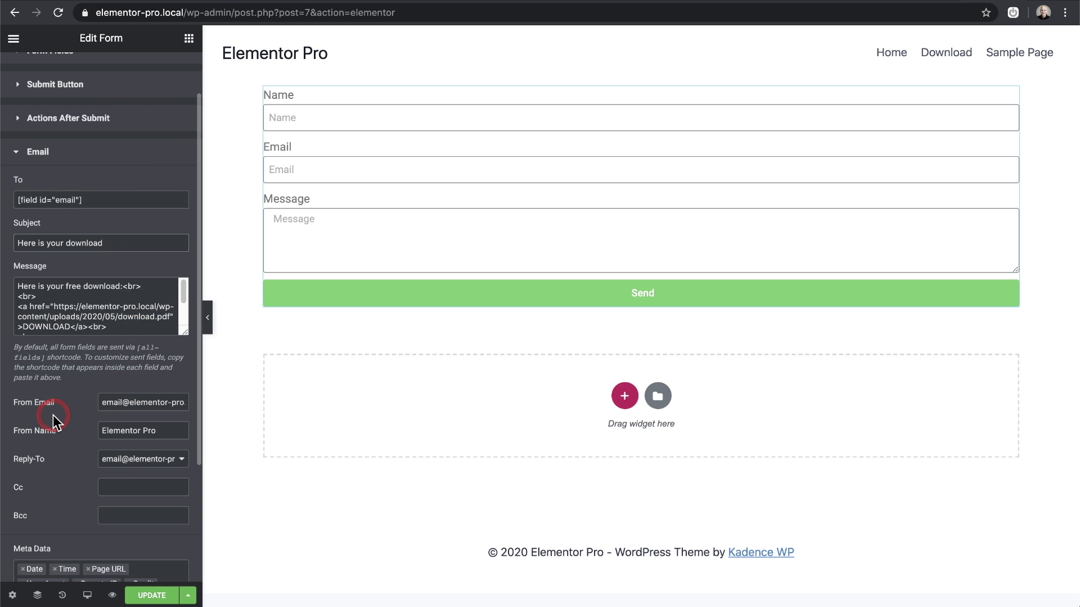
Step: Replace the form email's From Email with the sender's e-mail address and its From Name with the sender's first name followed by "@ WPCrafter"
scroll(53, 388, "down", 2)
left_click_drag(104, 339, 241, 341)
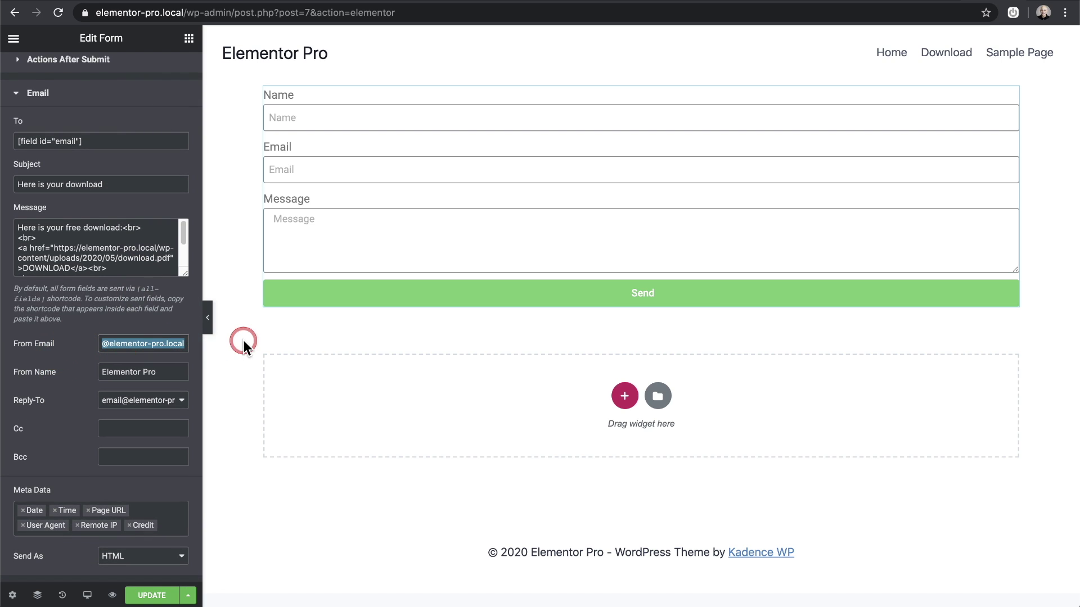
key("ctrl+v")
left_click_drag(183, 373, 84, 371)
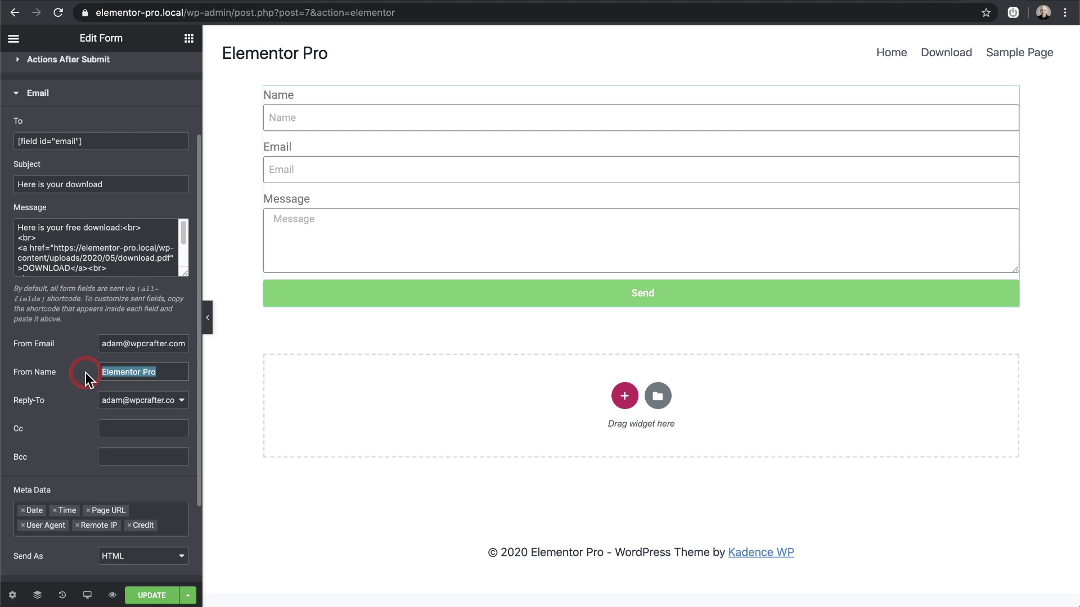
type("Adam @ WPCrafter")
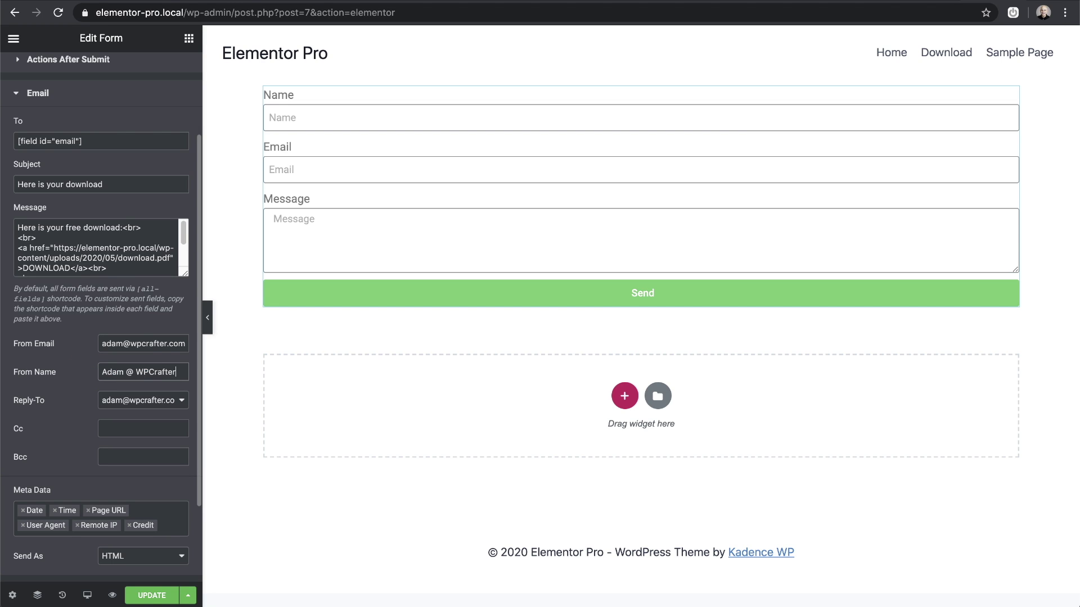
left_click_drag(89, 384, 163, 399)
Step: Choose HTML as the email's Send As format and save the page with the updated form settings
scroll(59, 354, "down", 2)
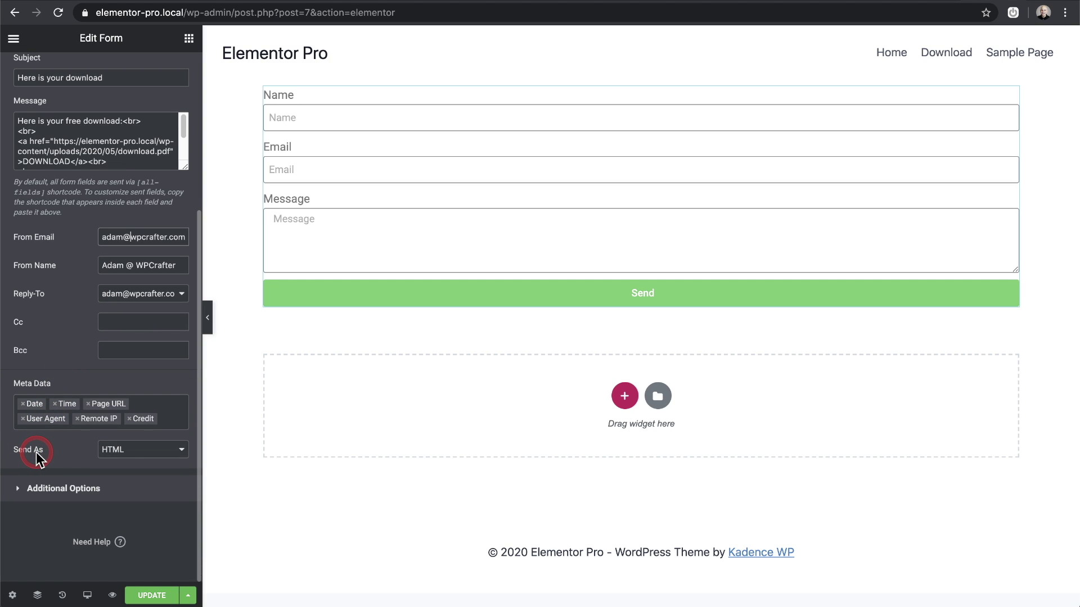
left_click(136, 448)
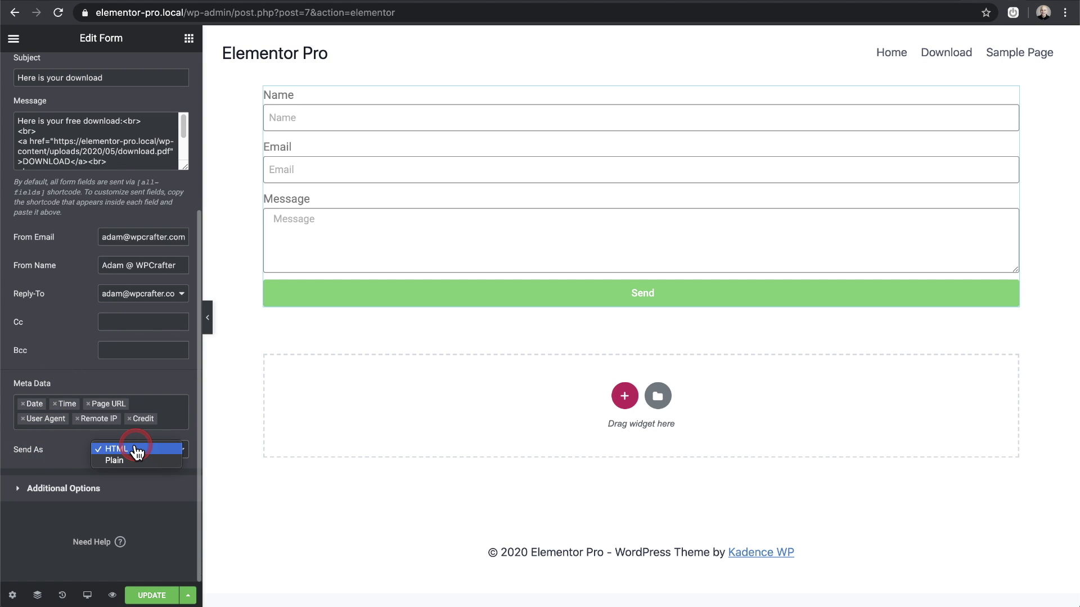
left_click(136, 448)
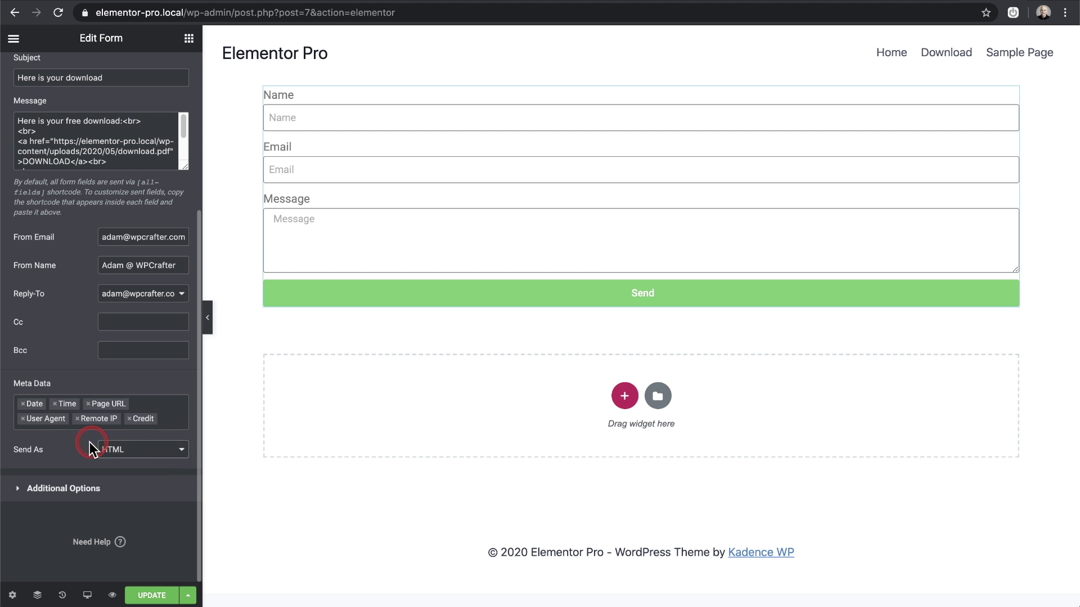
left_click(156, 595)
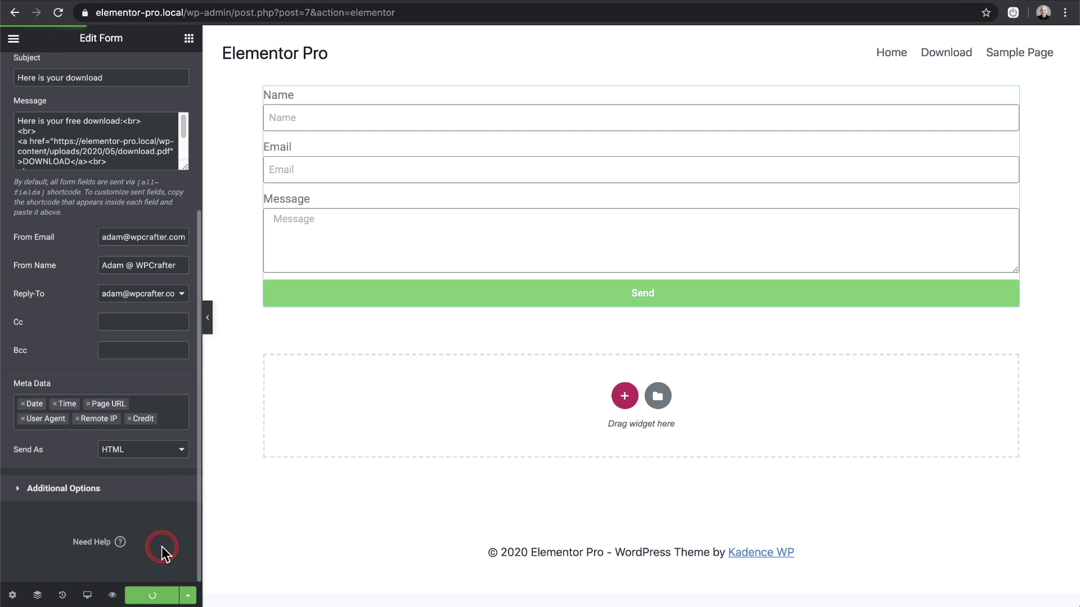